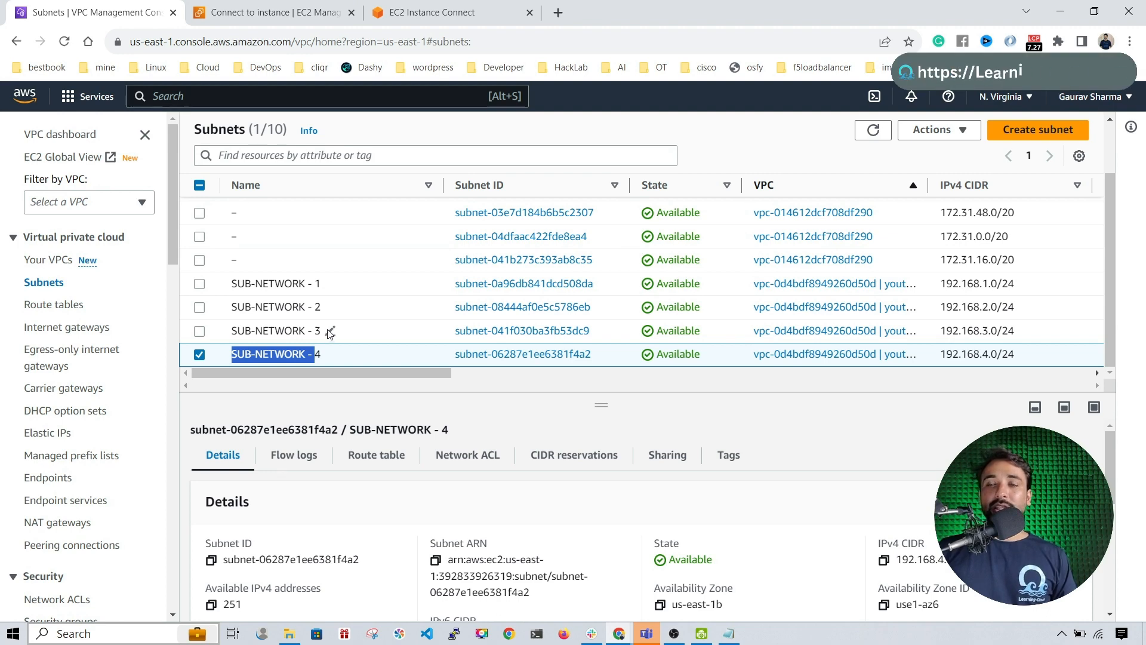
# Rename the first two sub-networks as SUB-NETWORK - 1 - Private and SUB-NETWORK - 2 -Public.
pyautogui.click(332, 285)
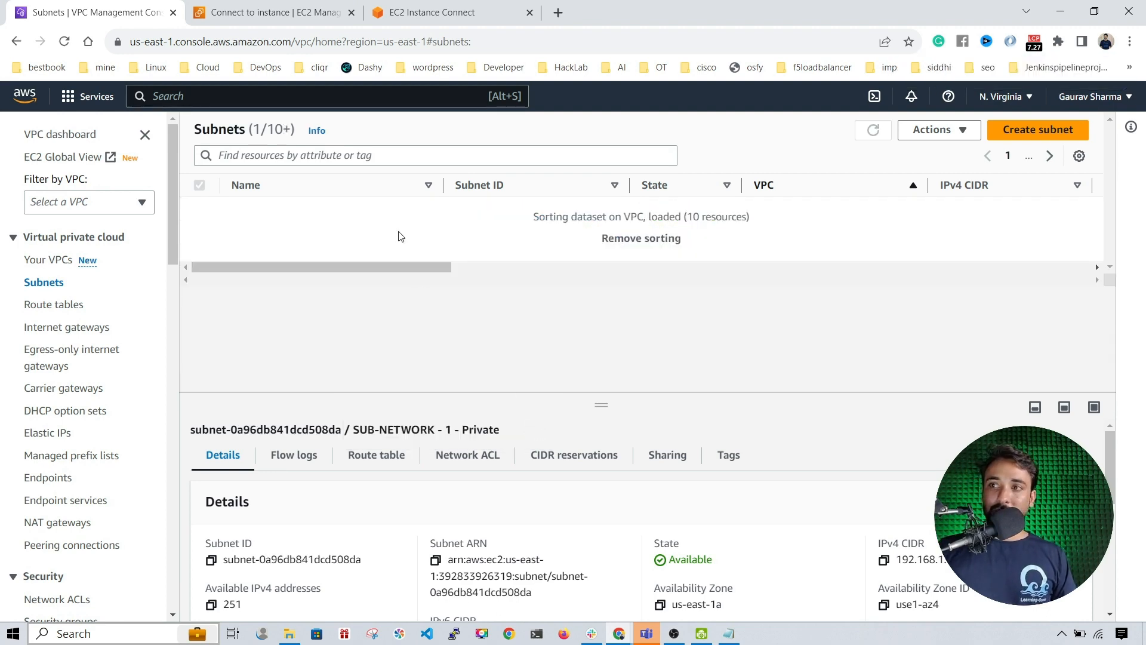
pyautogui.click(329, 308)
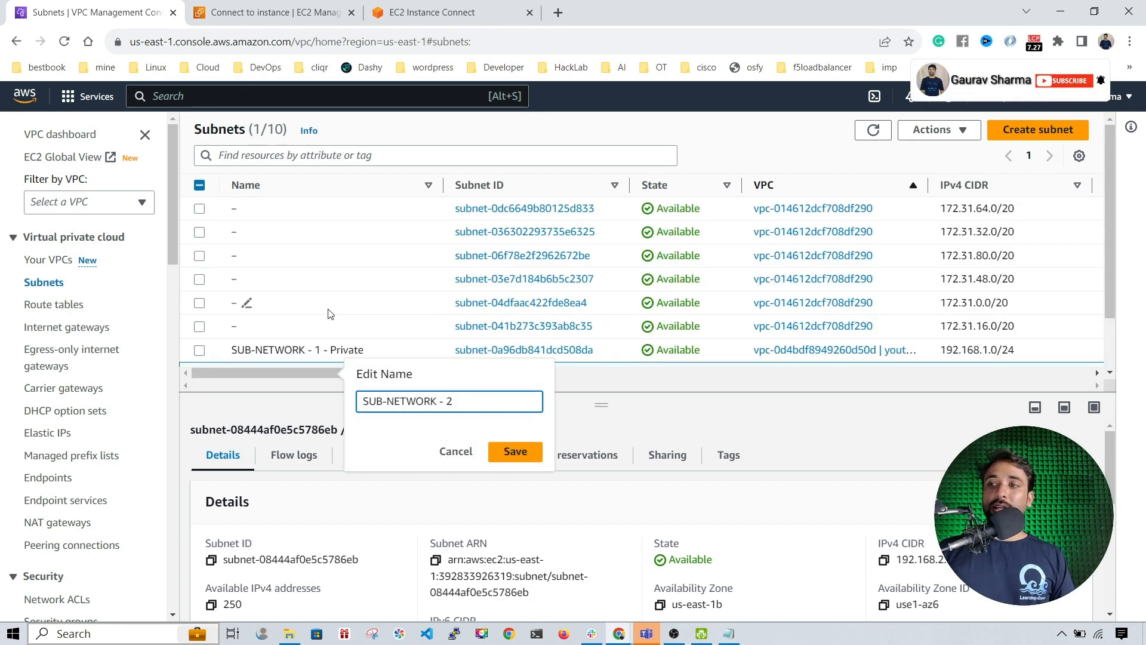
pyautogui.write('-Public')
pyautogui.press('Return')
# Rename the third sub-network as SUB-NETWORK - 3 - Private.
pyautogui.scroll(-2, 382, 269)
pyautogui.click(330, 333)
pyautogui.write('-NETWORK - 3 -')
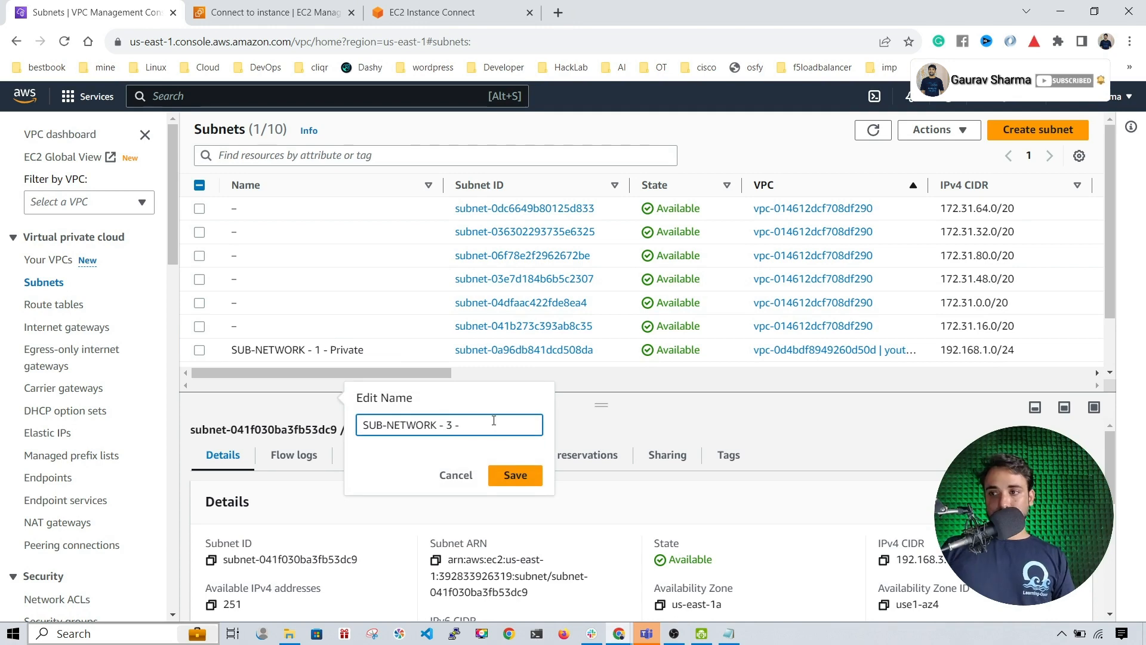
pyautogui.write(' Private')
pyautogui.click(515, 475)
# Rename the fourth sub-network as SUB-NETWORK - 4 - Public.
pyautogui.click(382, 350)
pyautogui.write('- Pub')
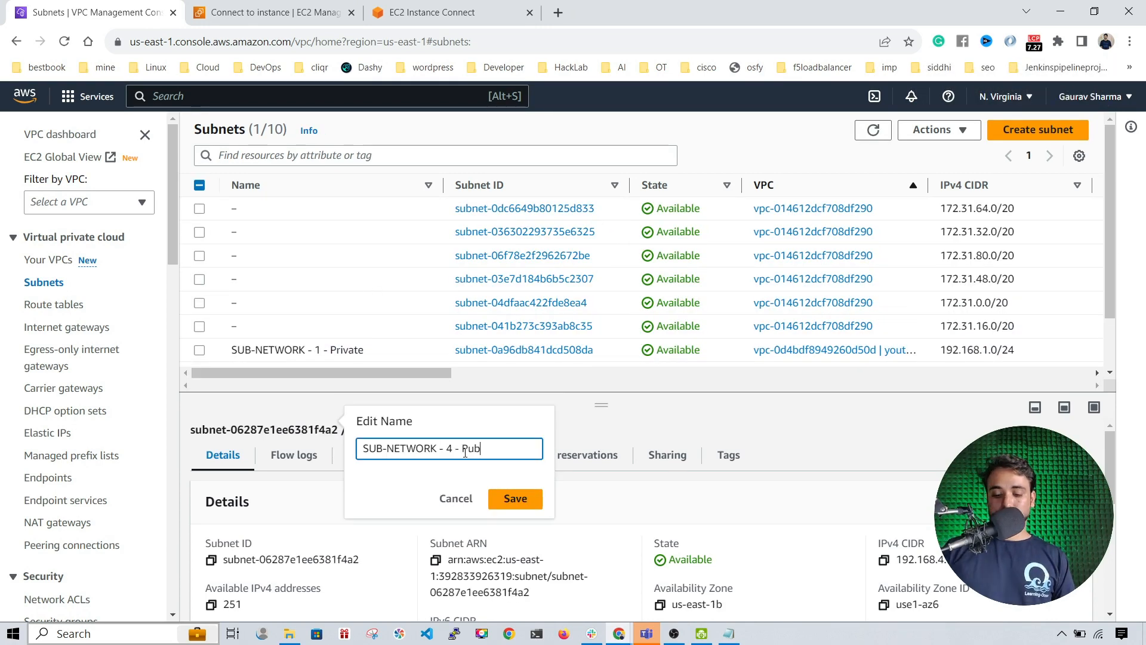
pyautogui.write('lic')
pyautogui.press('Return')
pyautogui.scroll(-2, 366, 299)
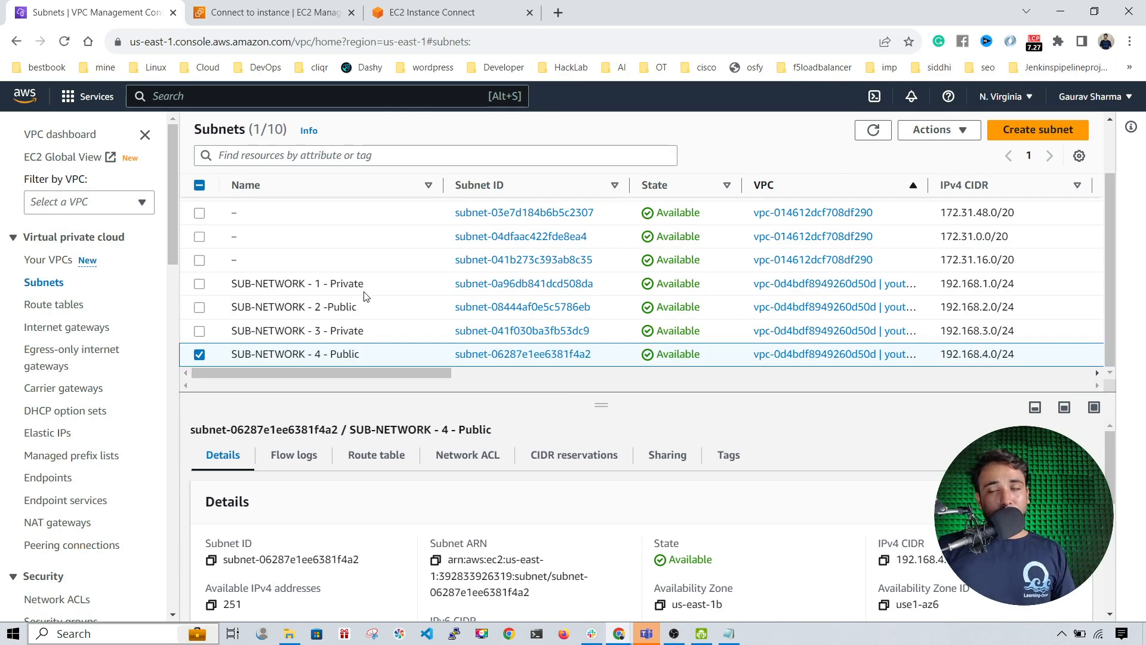
pyautogui.moveTo(244, 289); pyautogui.dragTo(365, 285)
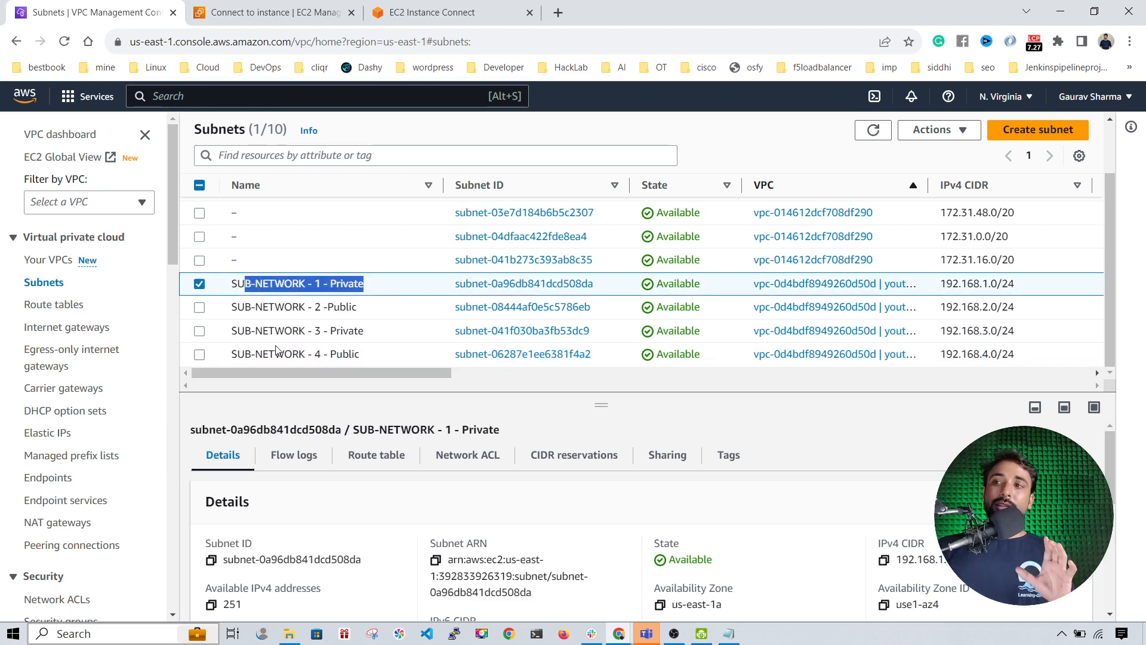
pyautogui.click(345, 332)
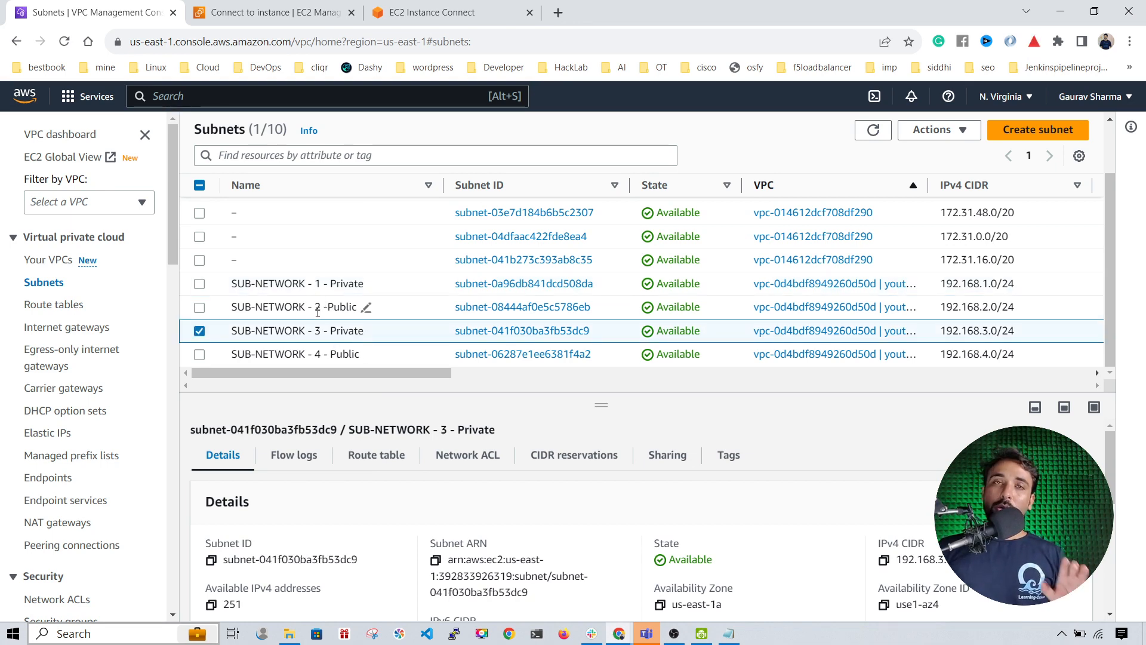
# Create a route table in youtube-vpc, named private-route-table- followed by the owner's first name and -youtube.
pyautogui.click(68, 306)
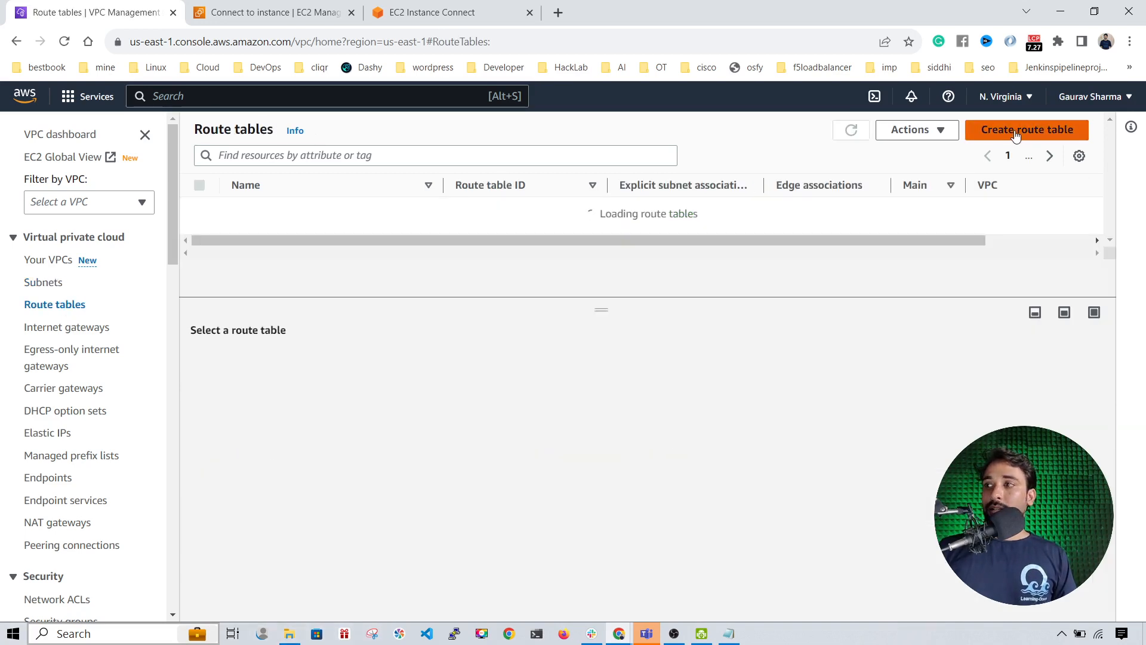
pyautogui.click(1025, 138)
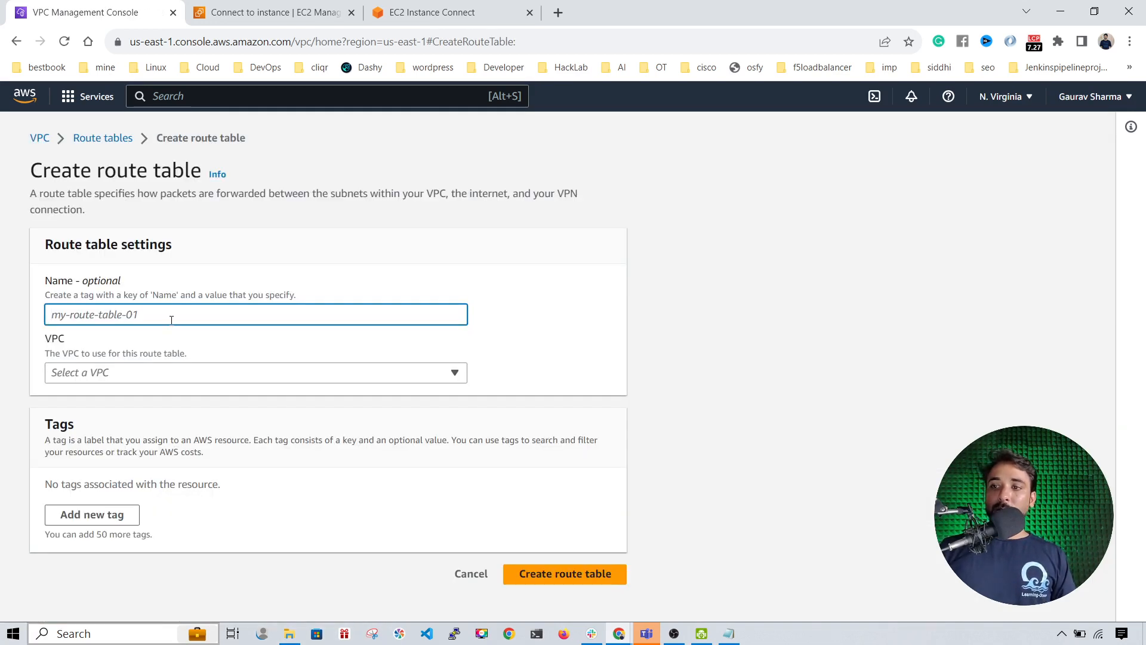
pyautogui.write('private-route-table-gaurav-youtube')
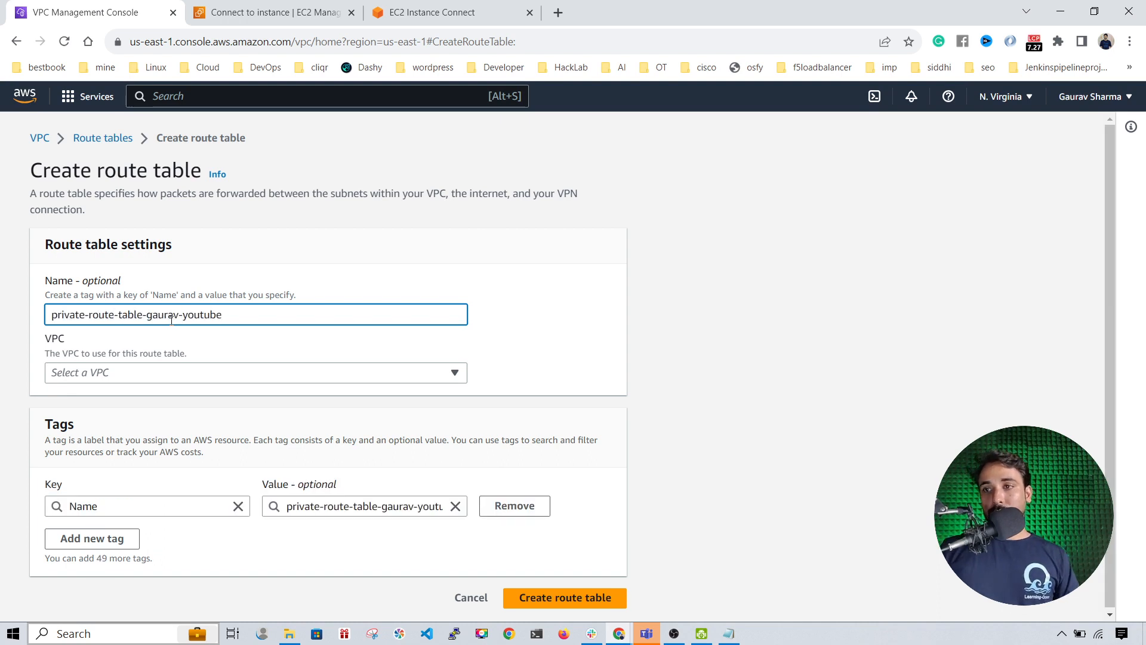
pyautogui.click(75, 374)
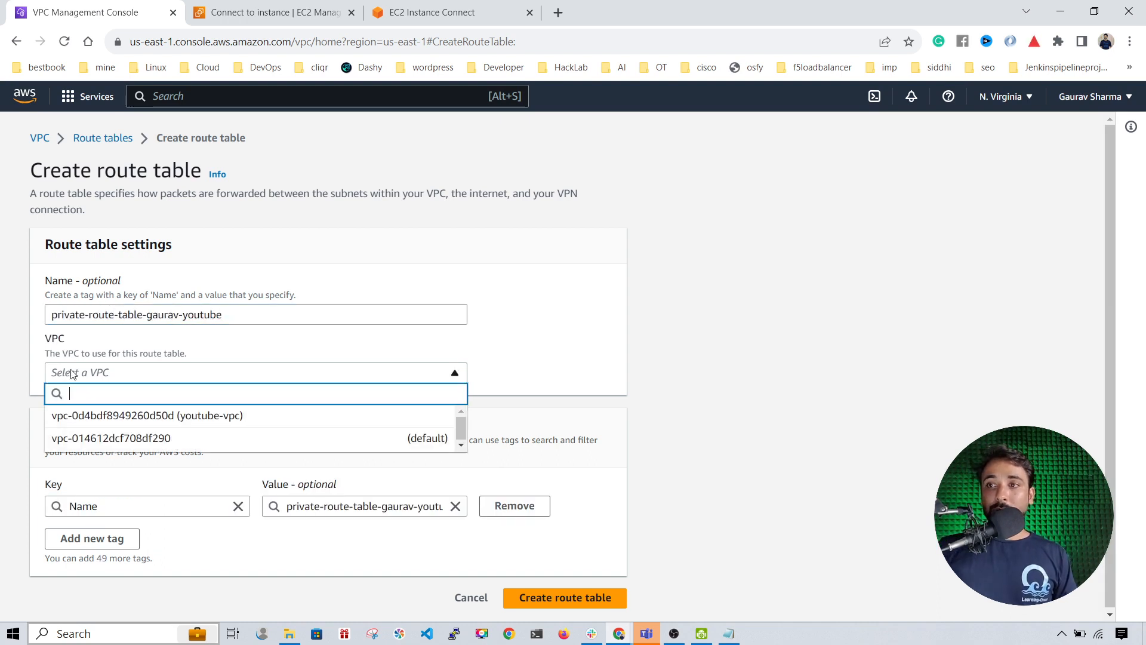
pyautogui.click(78, 416)
pyautogui.click(548, 597)
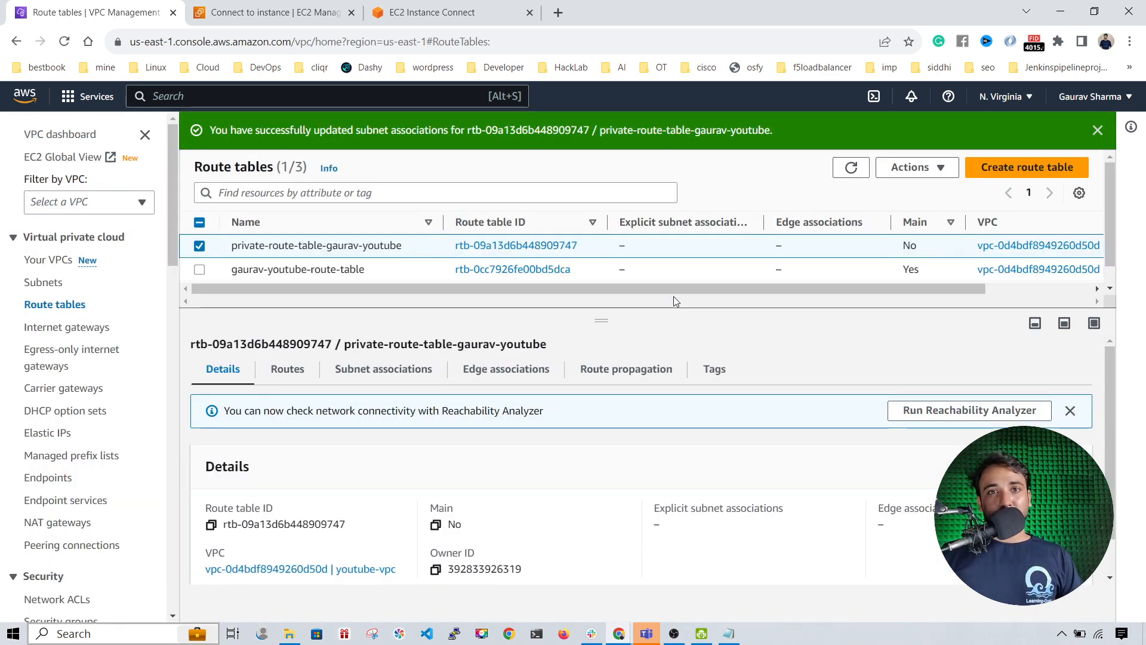
# Associate the subnet SUB-NETWORK - 1 - Private with the new private route table.
pyautogui.click(39, 284)
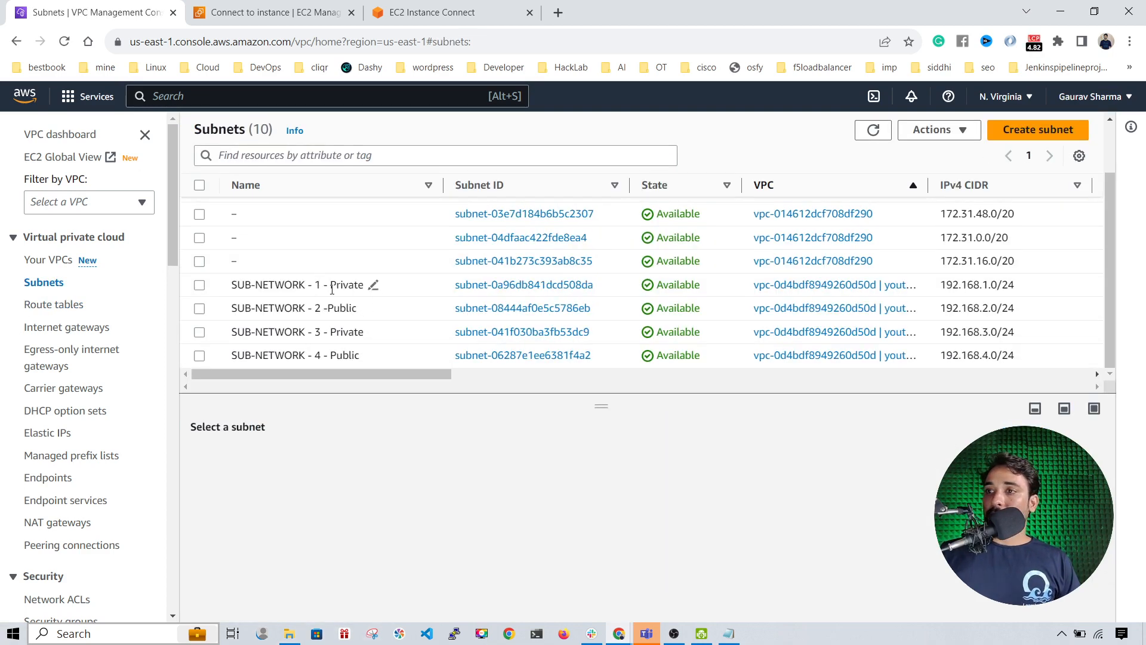
pyautogui.click(336, 289)
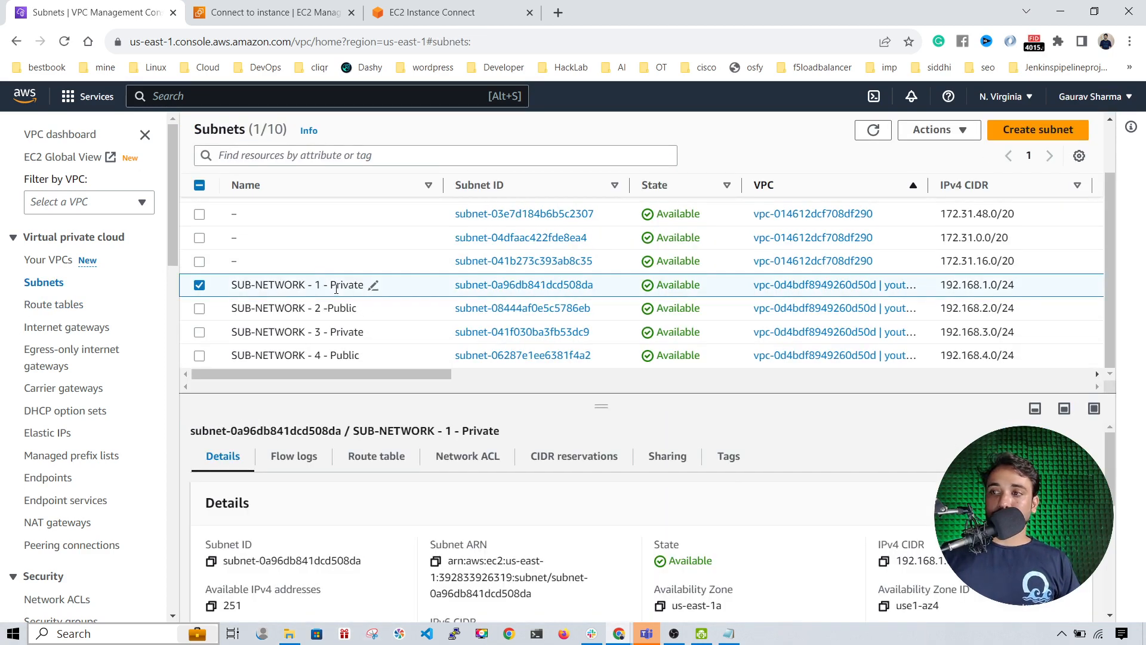
pyautogui.click(392, 468)
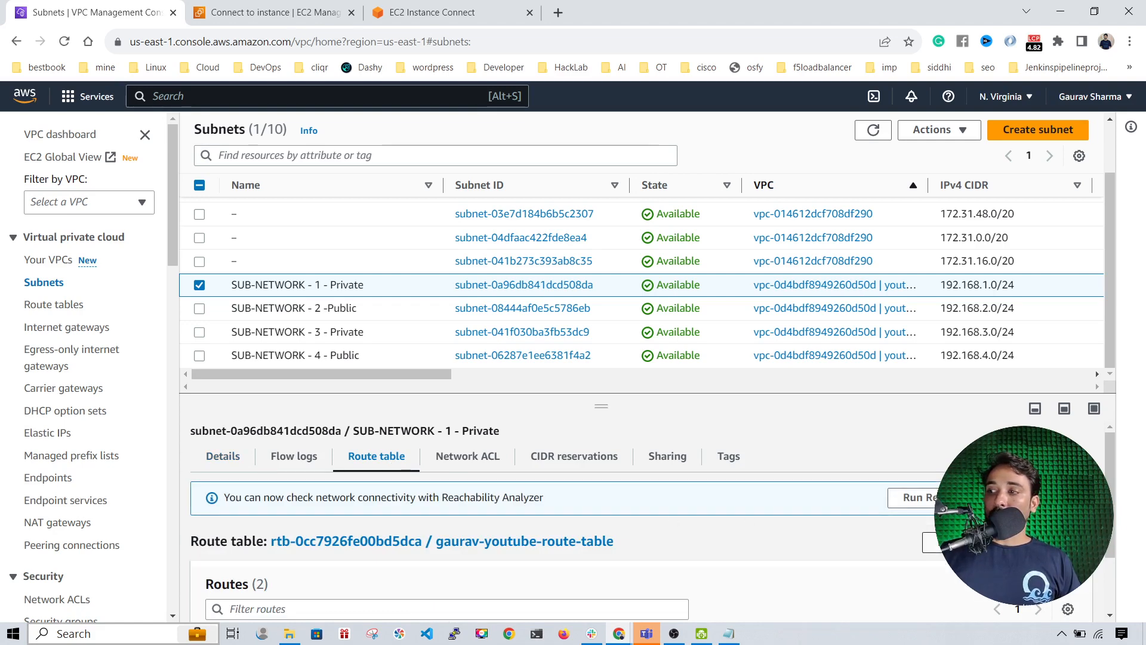
pyautogui.click(932, 541)
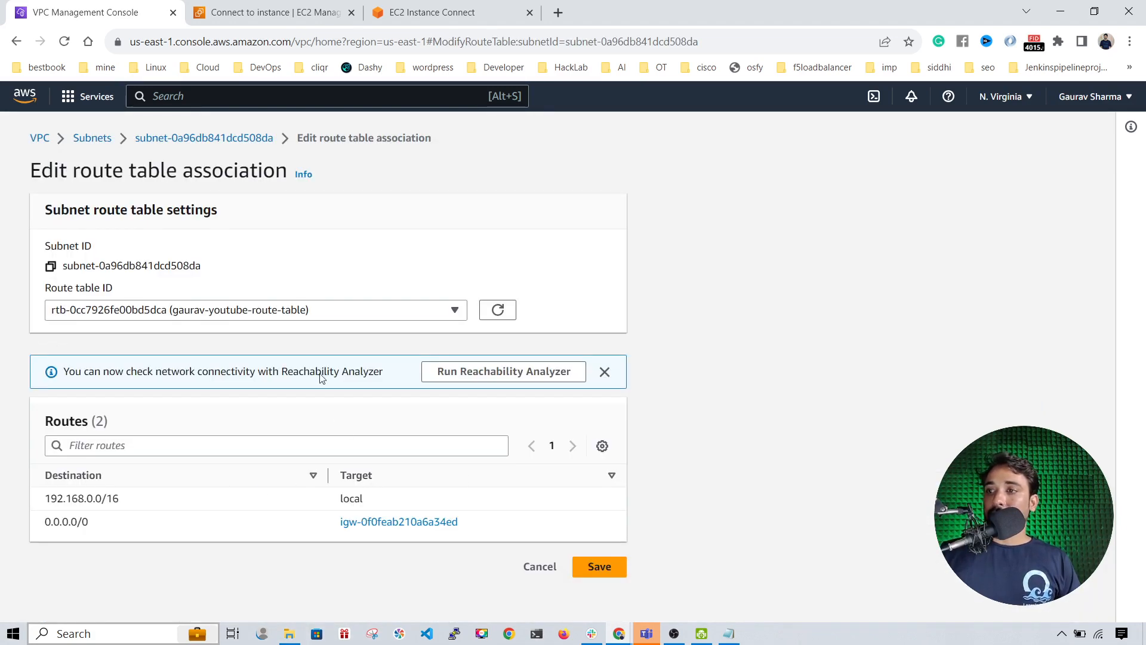
pyautogui.click(252, 307)
pyautogui.click(181, 364)
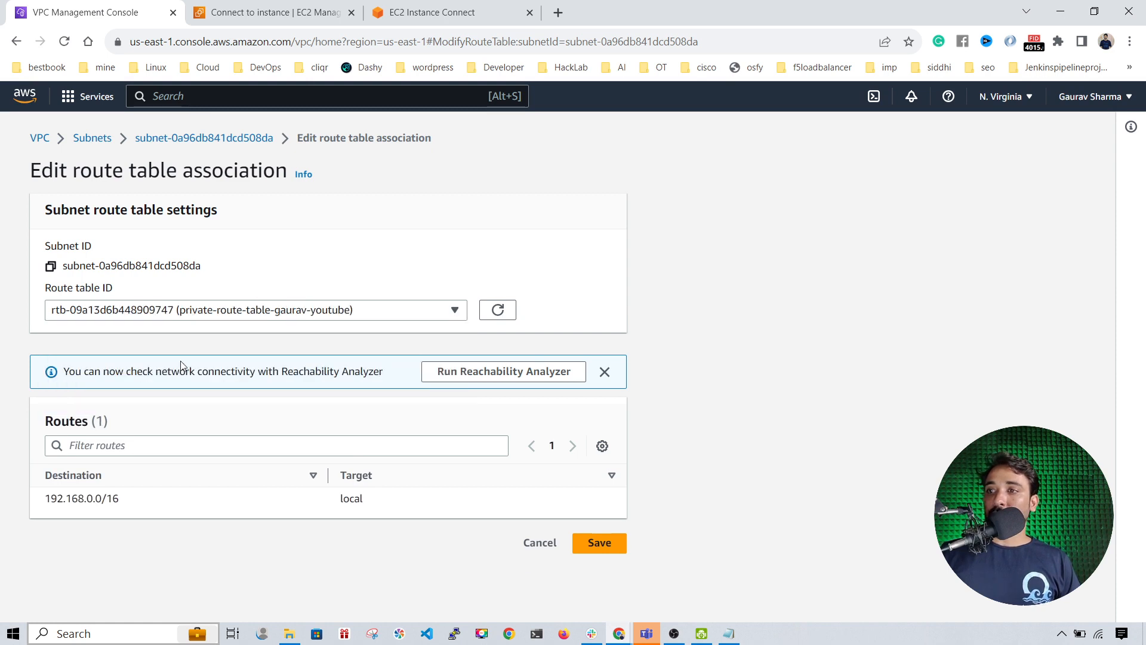
pyautogui.click(587, 550)
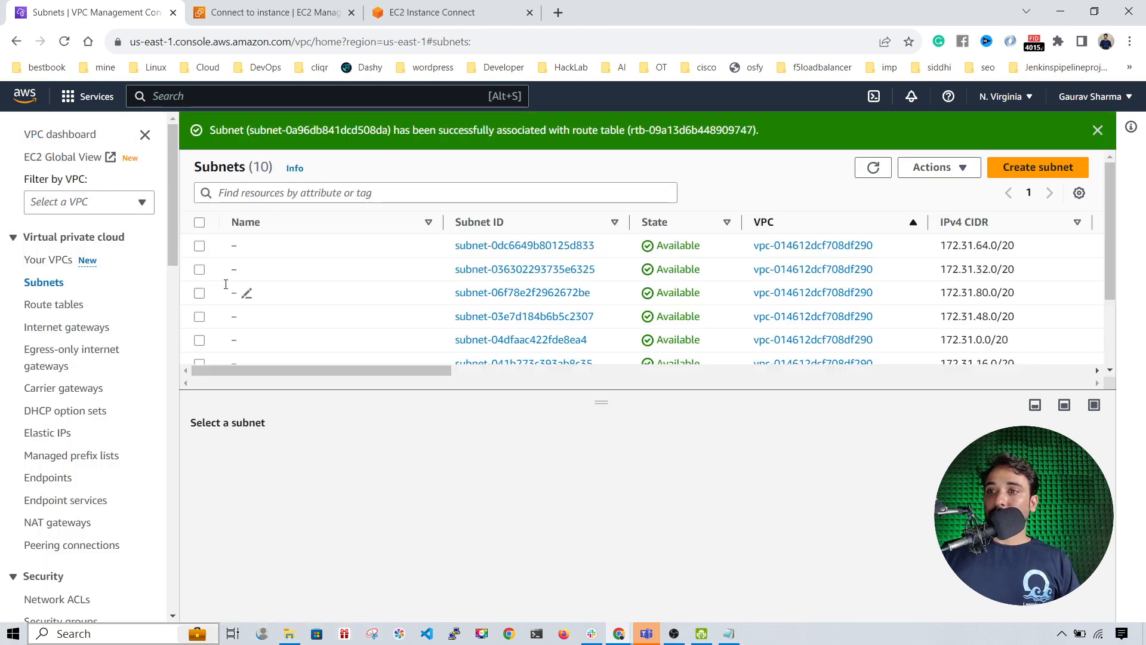
# Associate the subnet SUB-NETWORK - 3 - Private with the private route table and save the association.
pyautogui.scroll(-3, 448, 297)
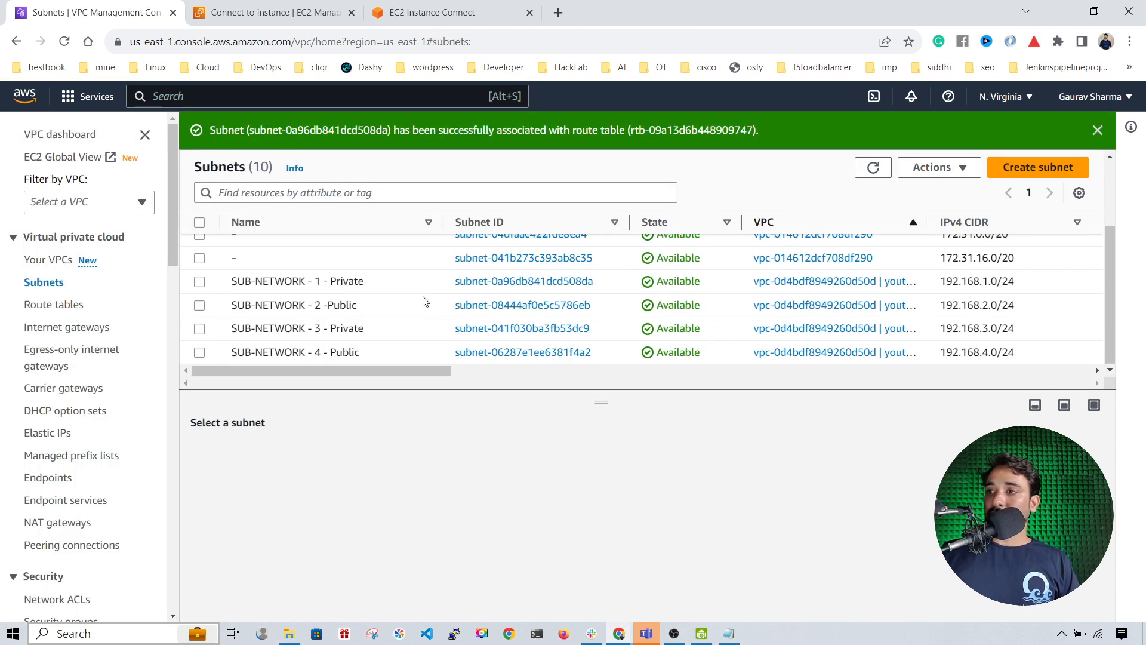
pyautogui.click(262, 329)
pyautogui.click(373, 459)
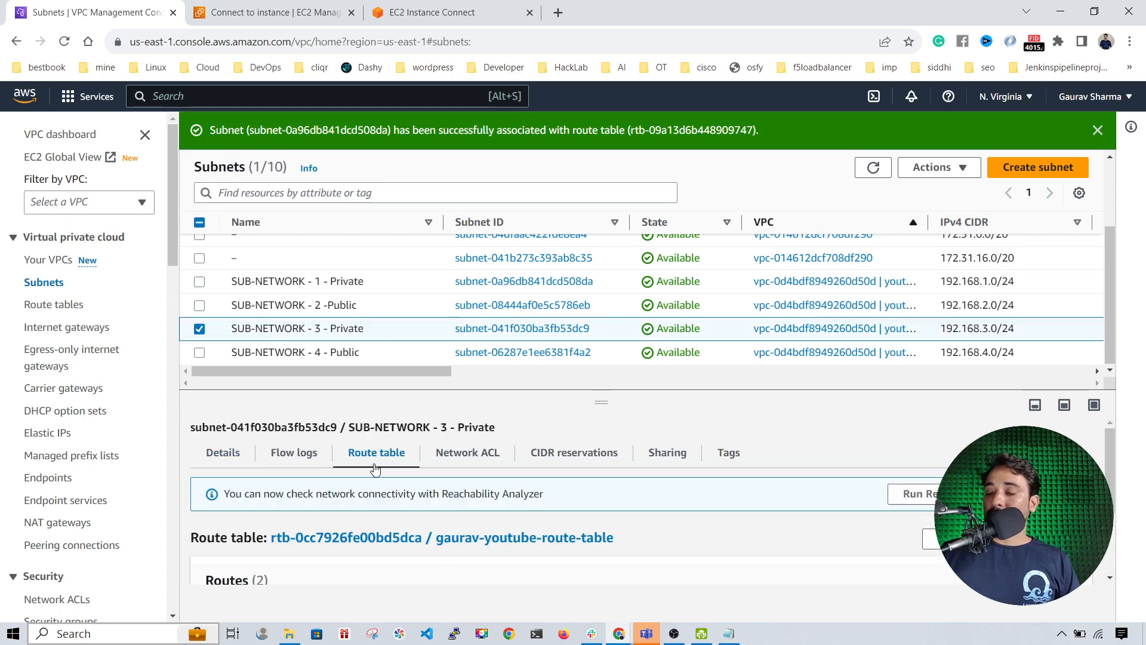
pyautogui.click(956, 539)
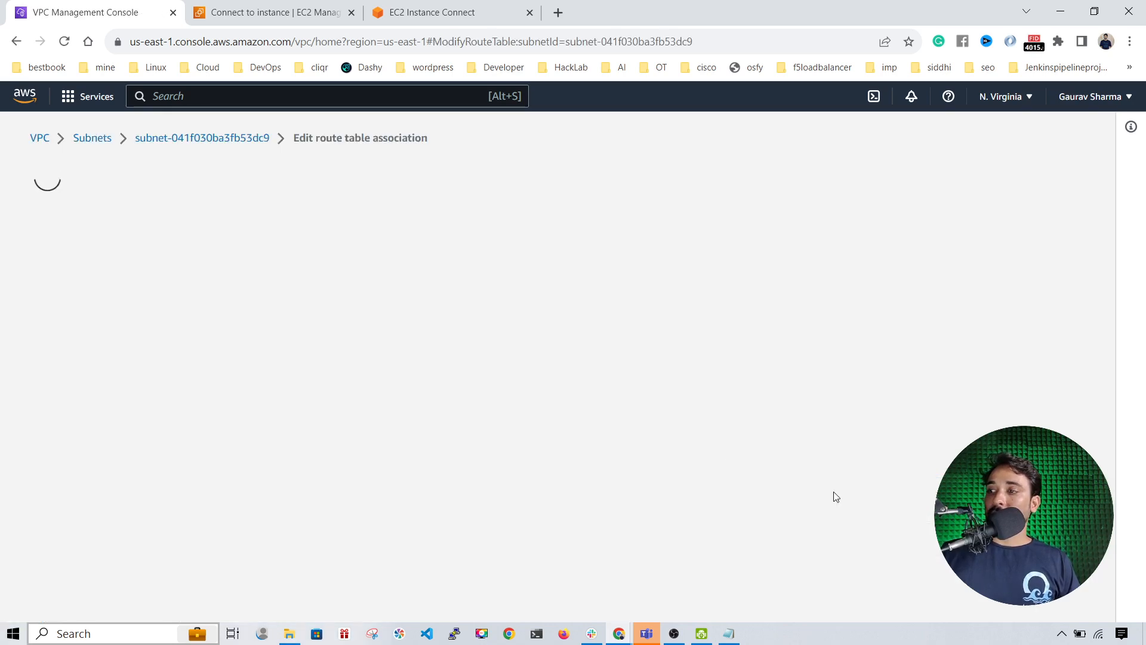
pyautogui.moveTo(485, 534); pyautogui.dragTo(116, 406)
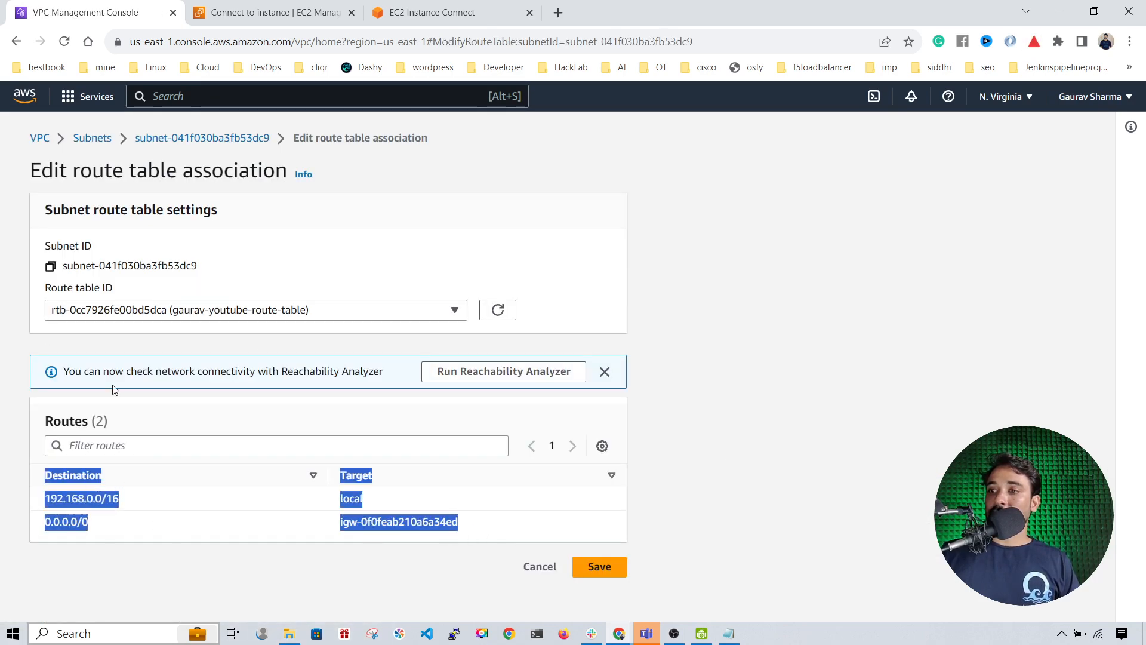
pyautogui.click(105, 311)
pyautogui.click(95, 364)
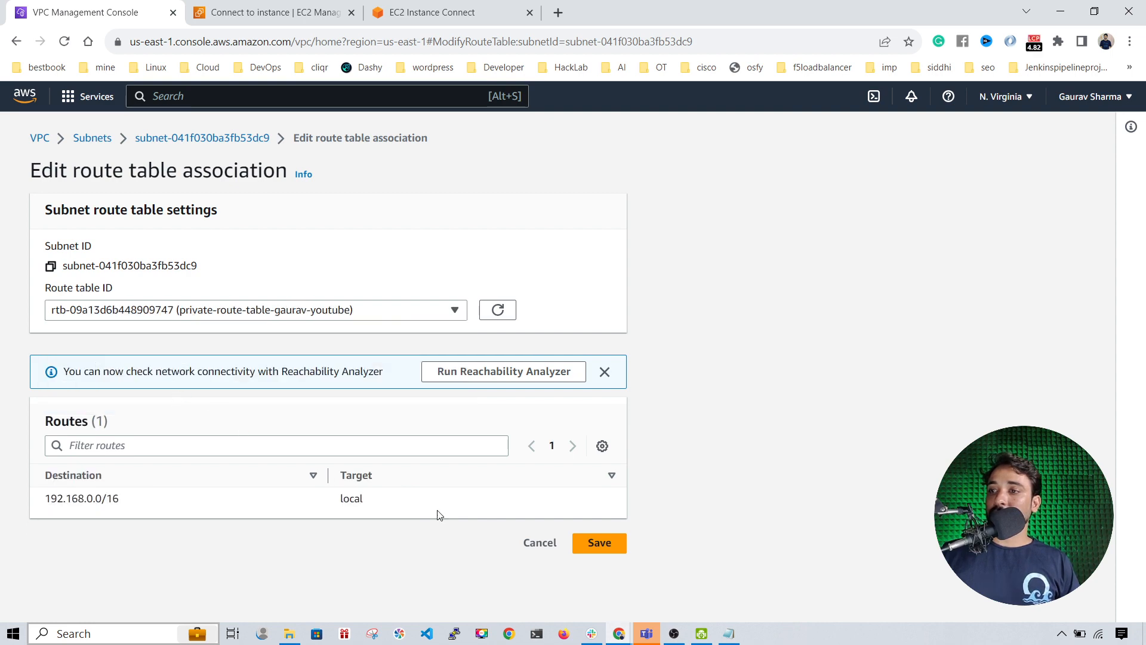
pyautogui.click(603, 566)
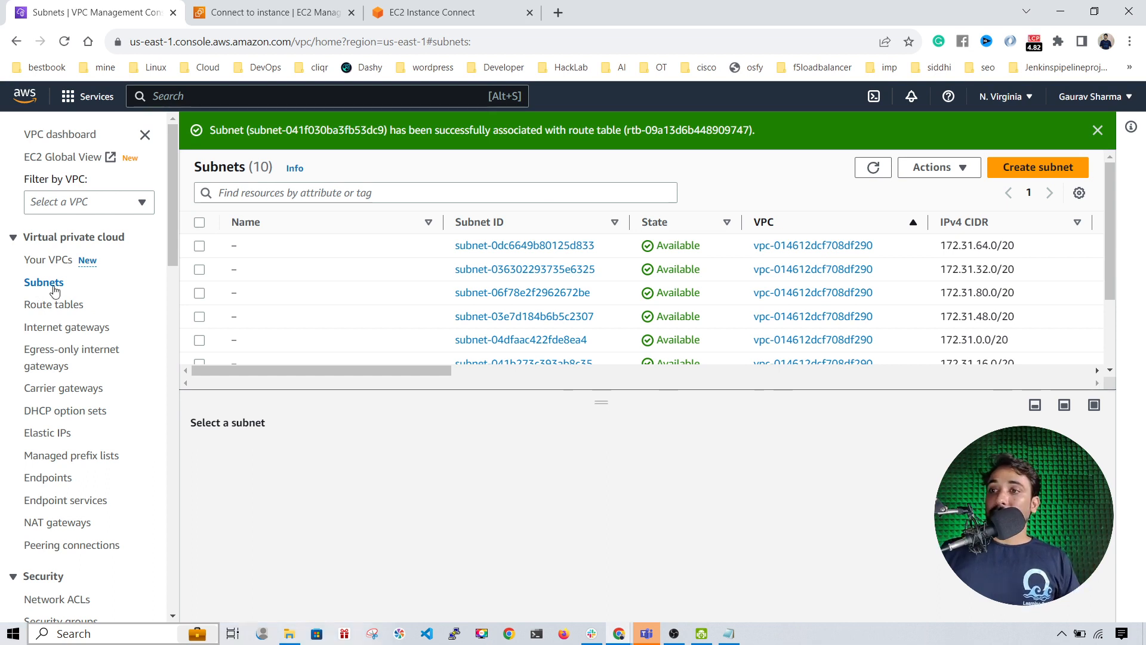
# Review the four private and public sub-networks in the subnet list one after another.
pyautogui.scroll(-3, 448, 284)
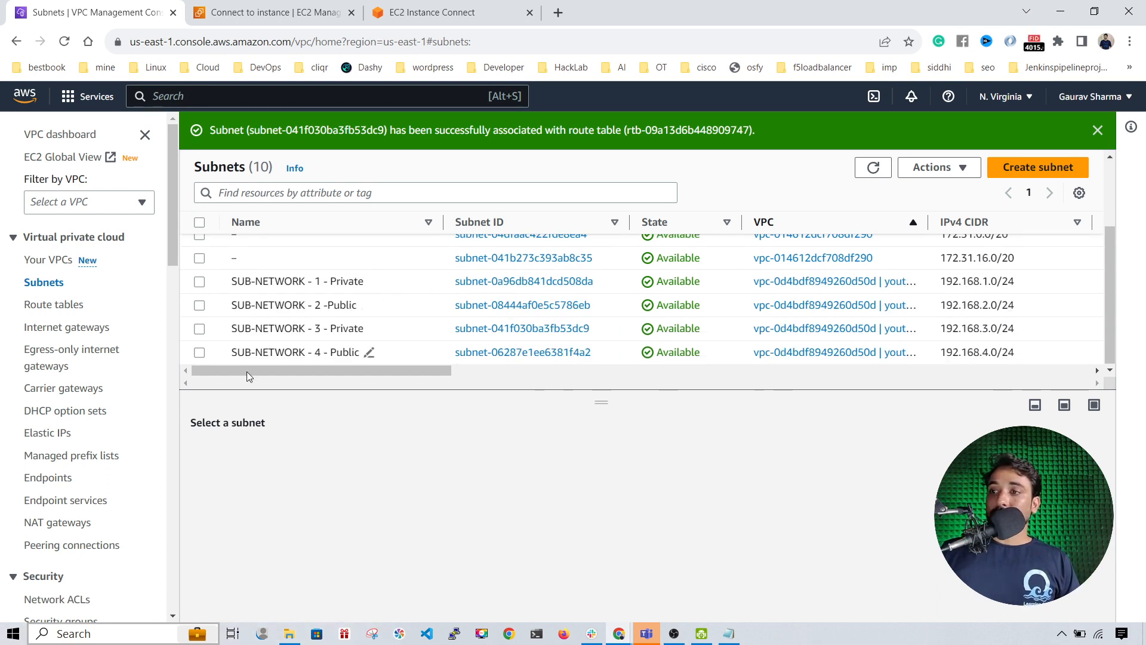
pyautogui.click(257, 279)
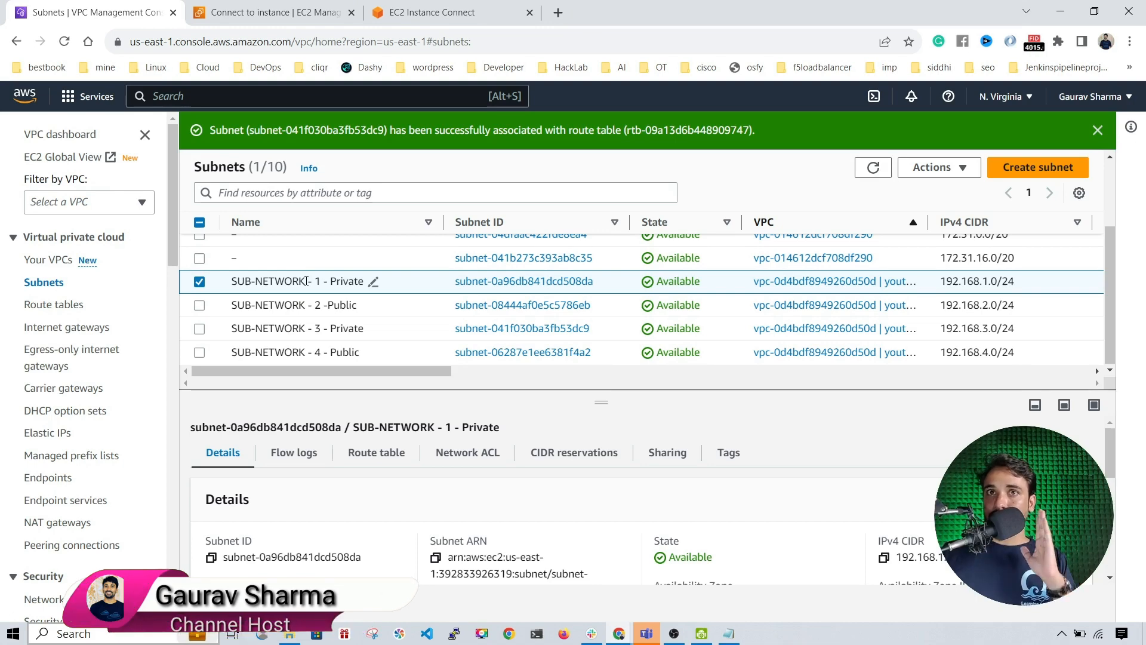
pyautogui.click(327, 314)
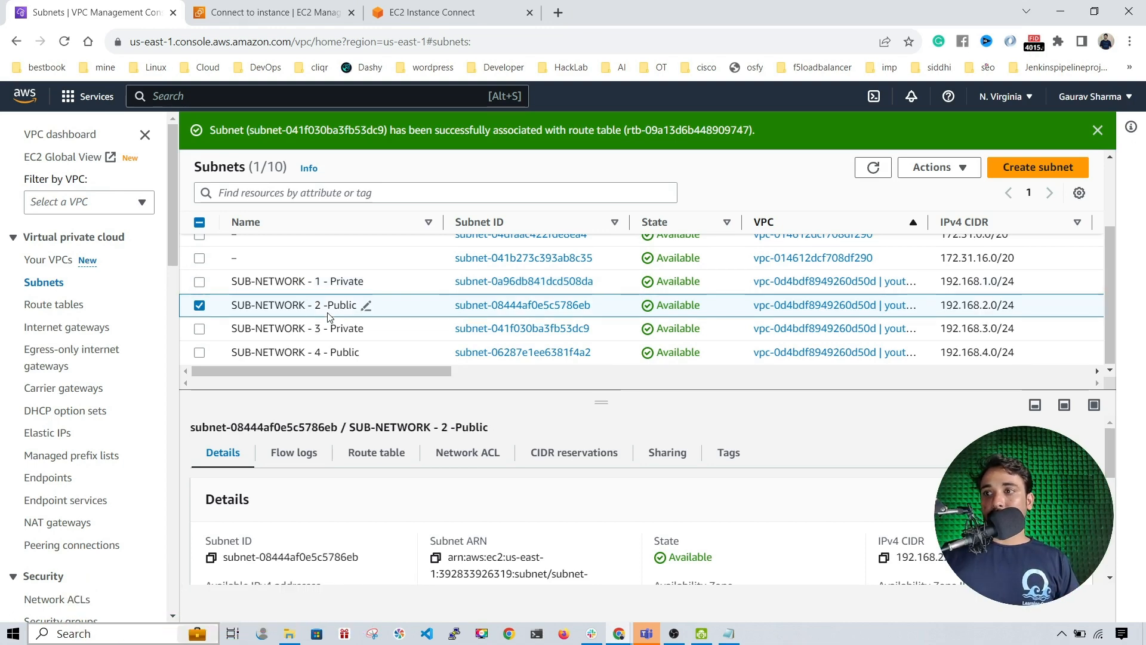
pyautogui.click(284, 331)
pyautogui.click(280, 354)
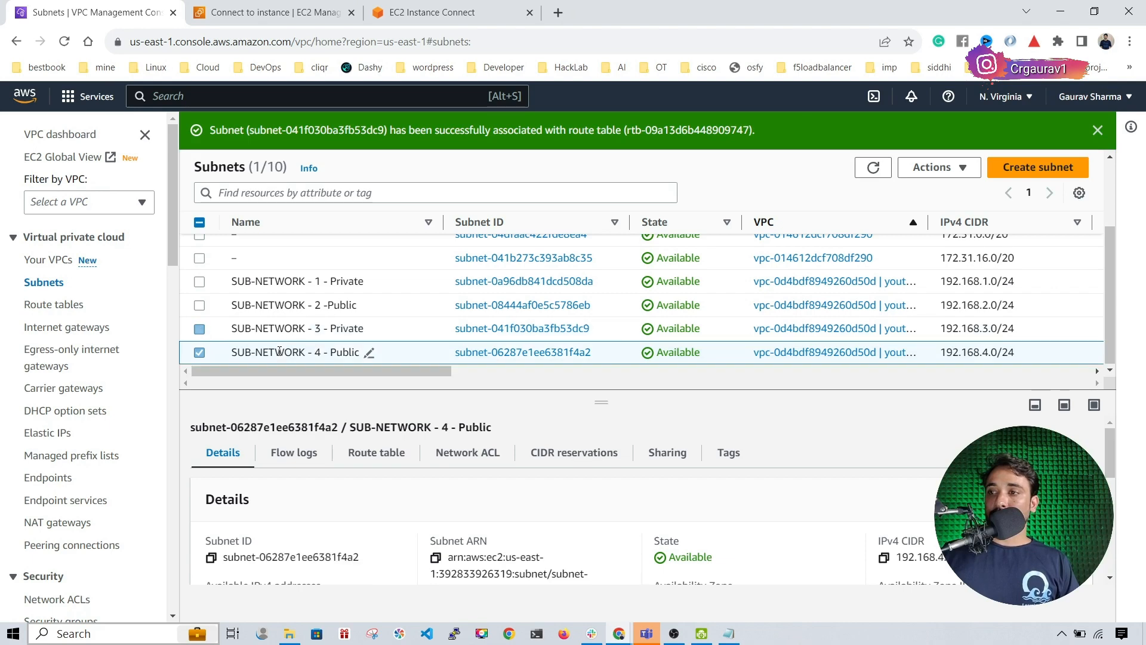
pyautogui.moveTo(231, 281); pyautogui.dragTo(367, 352)
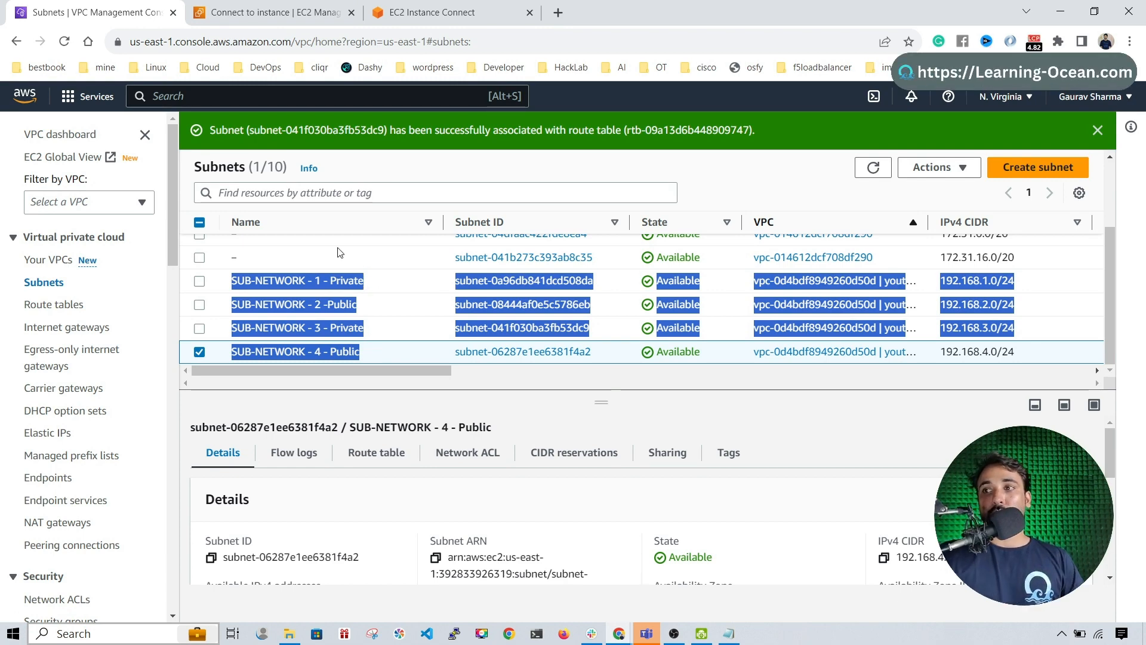
# Inspect the networking details of the EC2 instance youtube-vpc-demo-instance and open the subnet it belongs to.
pyautogui.click(256, 14)
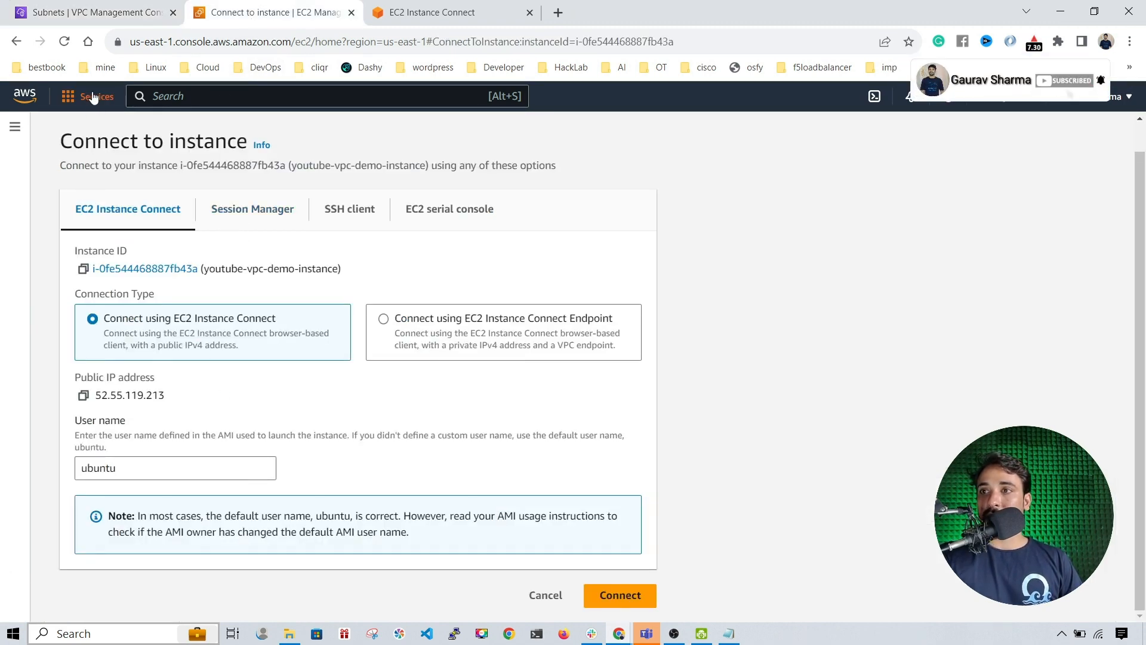
pyautogui.click(15, 126)
pyautogui.click(65, 179)
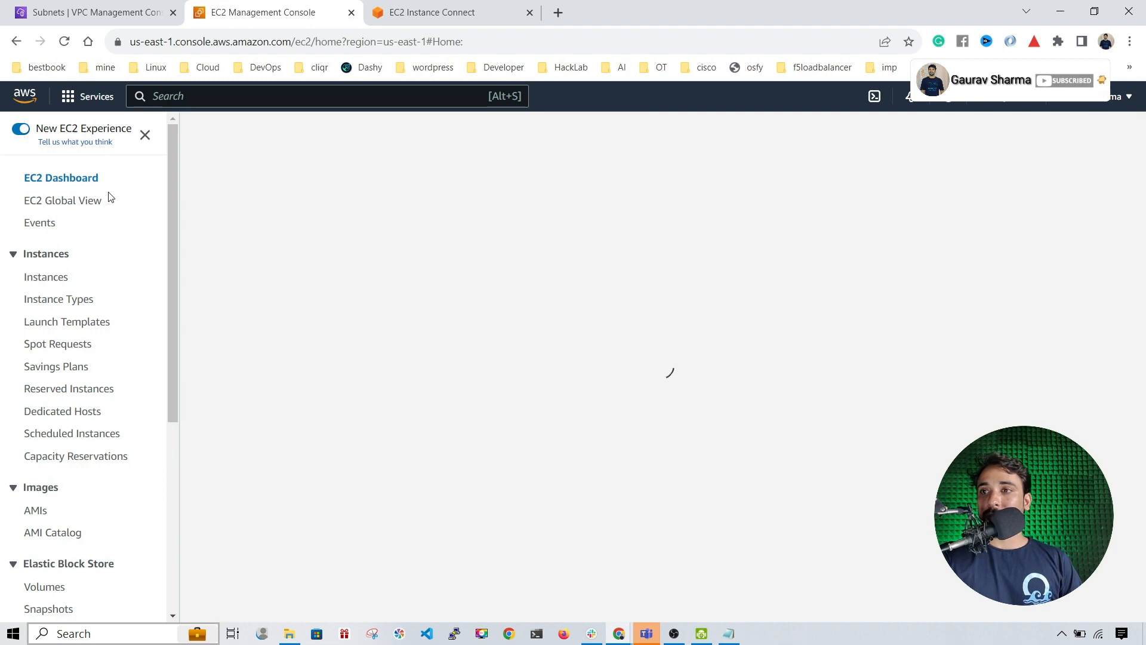
pyautogui.click(263, 225)
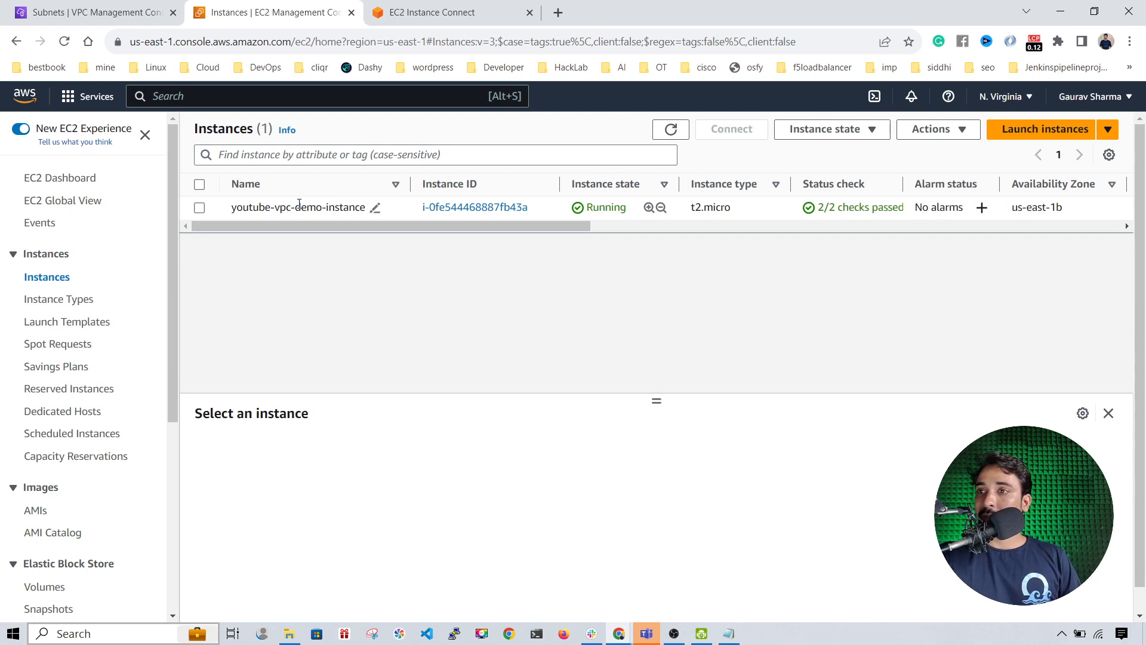
pyautogui.click(299, 208)
pyautogui.click(360, 449)
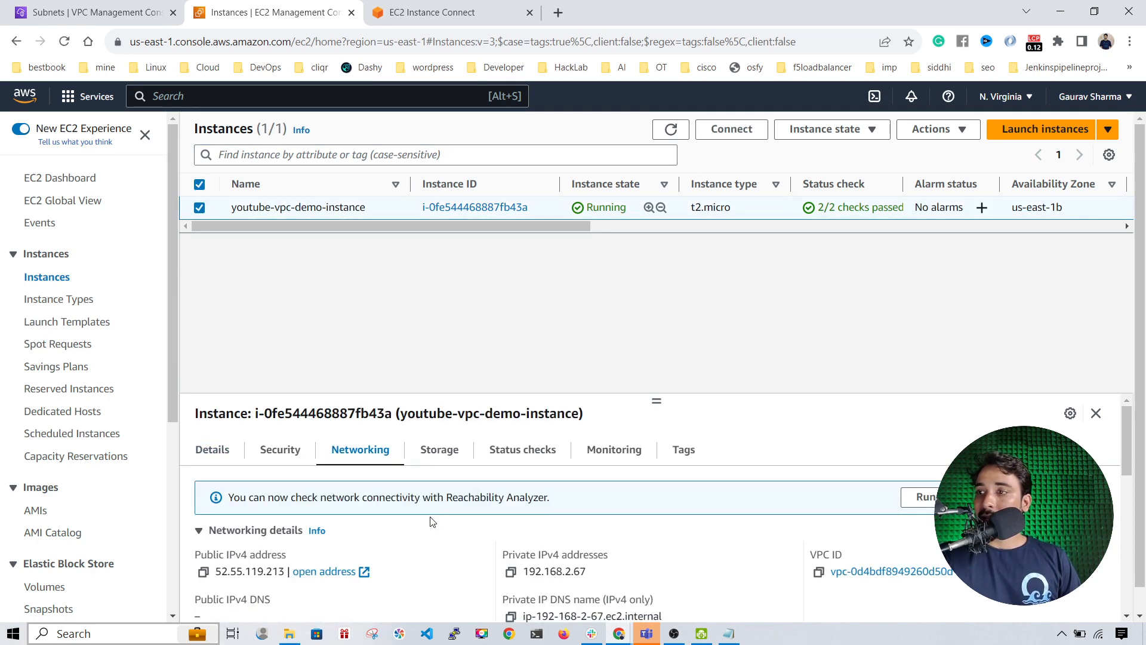
pyautogui.scroll(-5, 555, 512)
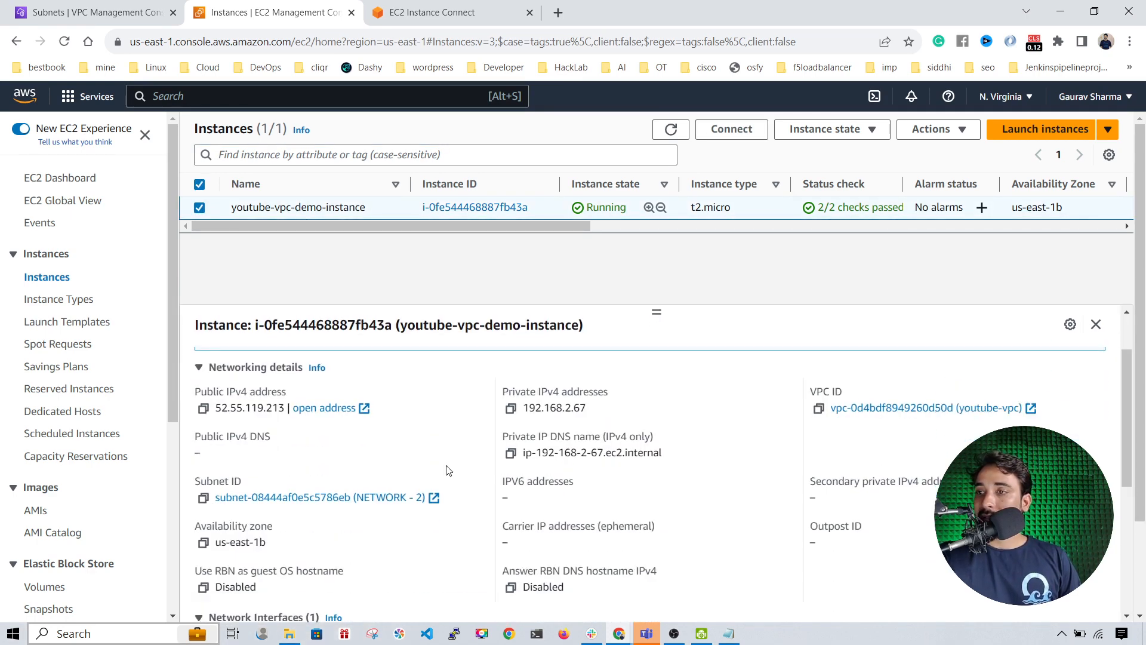
pyautogui.click(405, 507)
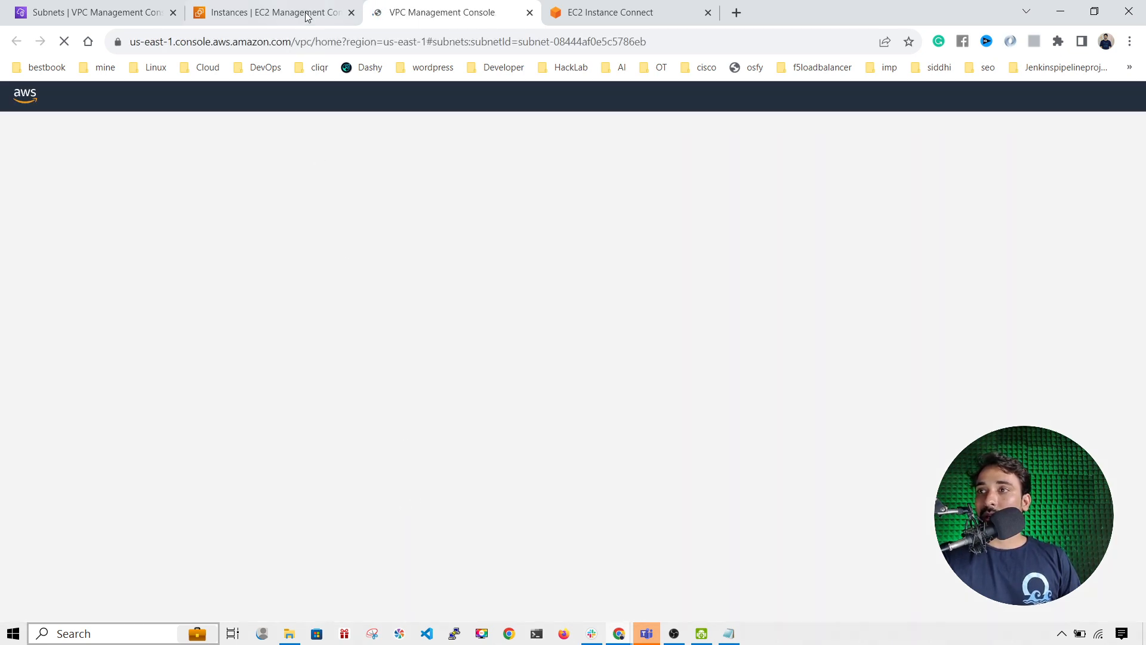
# Check the networking details of youtube-vpc-demo-instance against the subnet it is placed in.
pyautogui.click(307, 15)
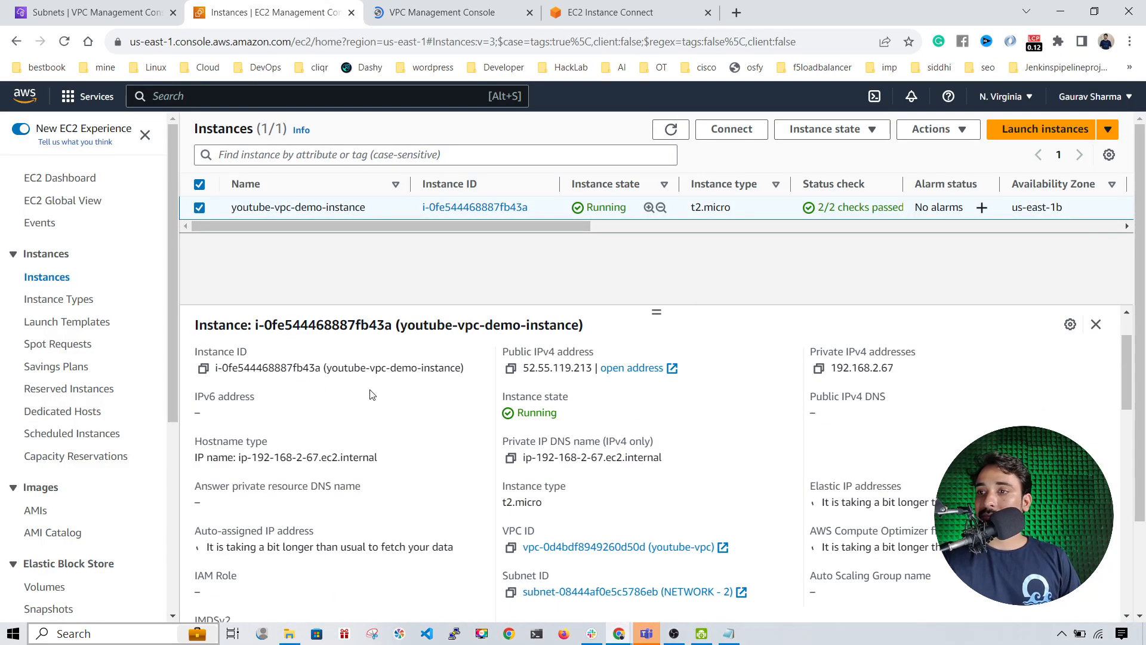
pyautogui.click(360, 361)
pyautogui.click(439, 13)
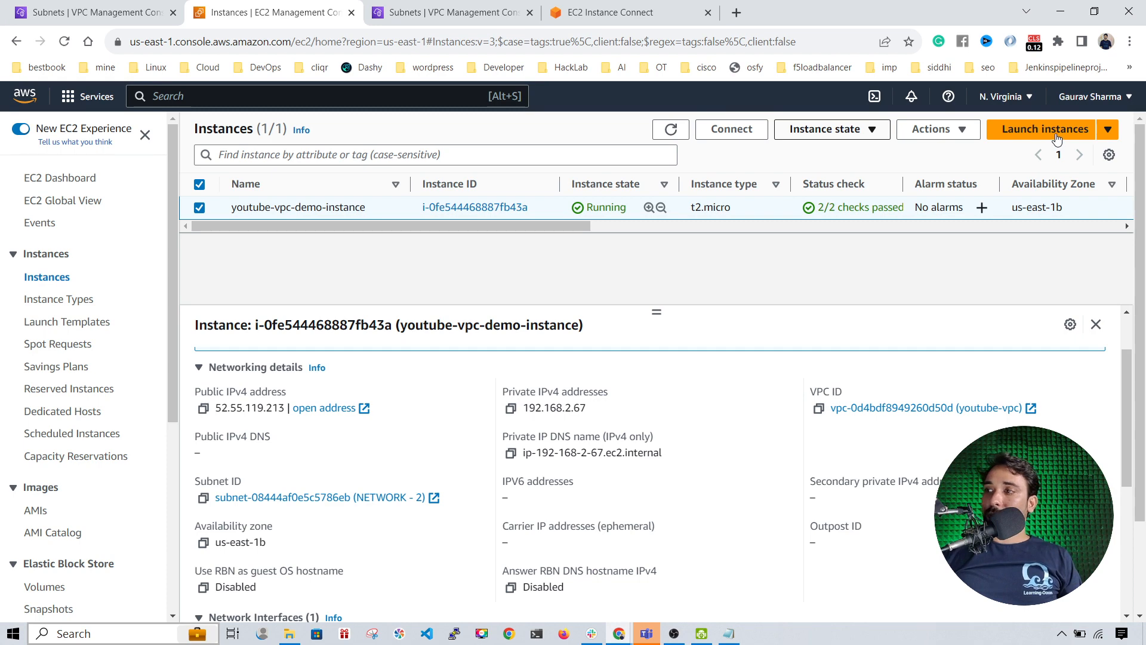
# Start launching a new EC2 instance named my-private-instance with the Ubuntu Server 22.04 LTS image.
pyautogui.click(1045, 129)
pyautogui.write('my-private-instance')
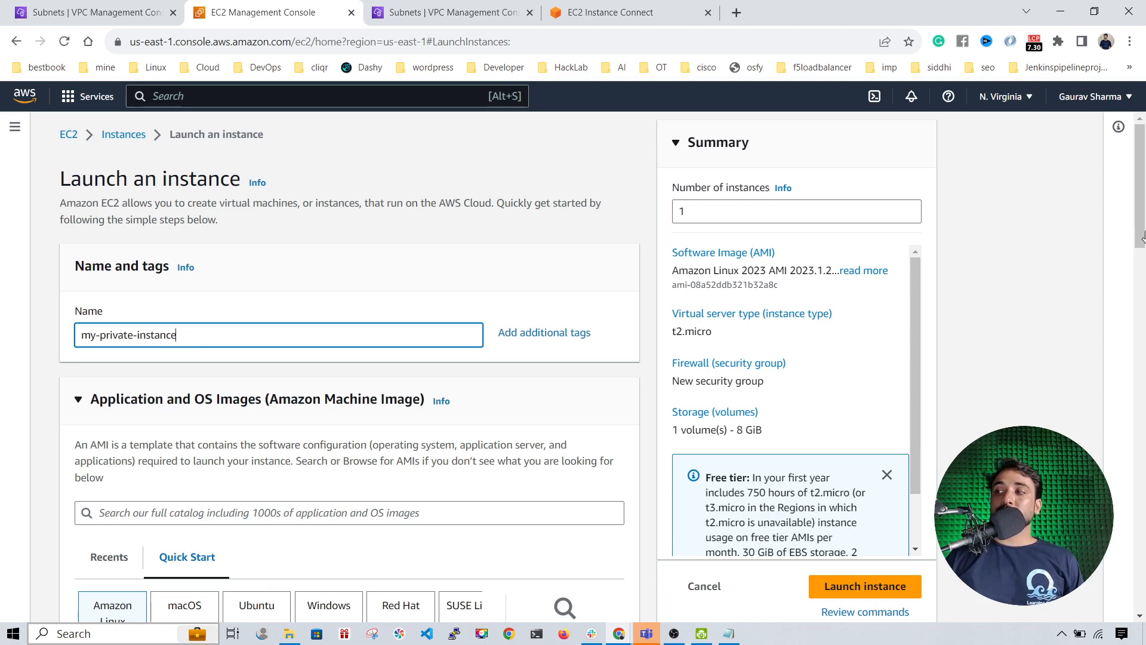
pyautogui.scroll(-5, 373, 382)
pyautogui.click(263, 337)
# Choose testkey as the key pair for the new instance.
pyautogui.scroll(-8, 376, 312)
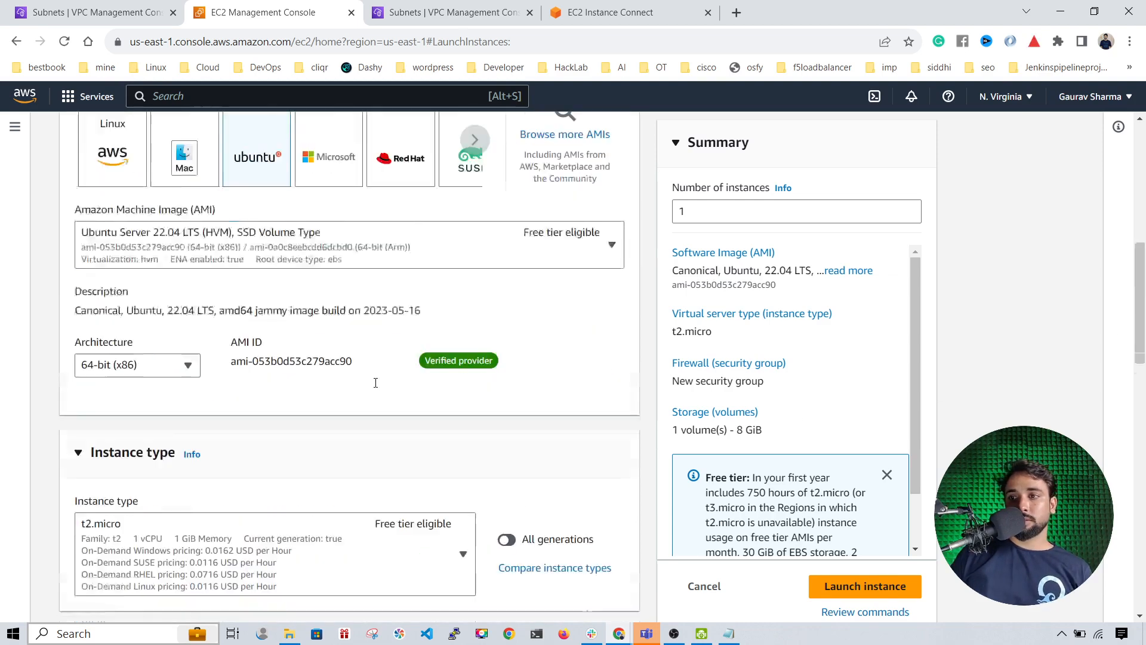
pyautogui.click(372, 375)
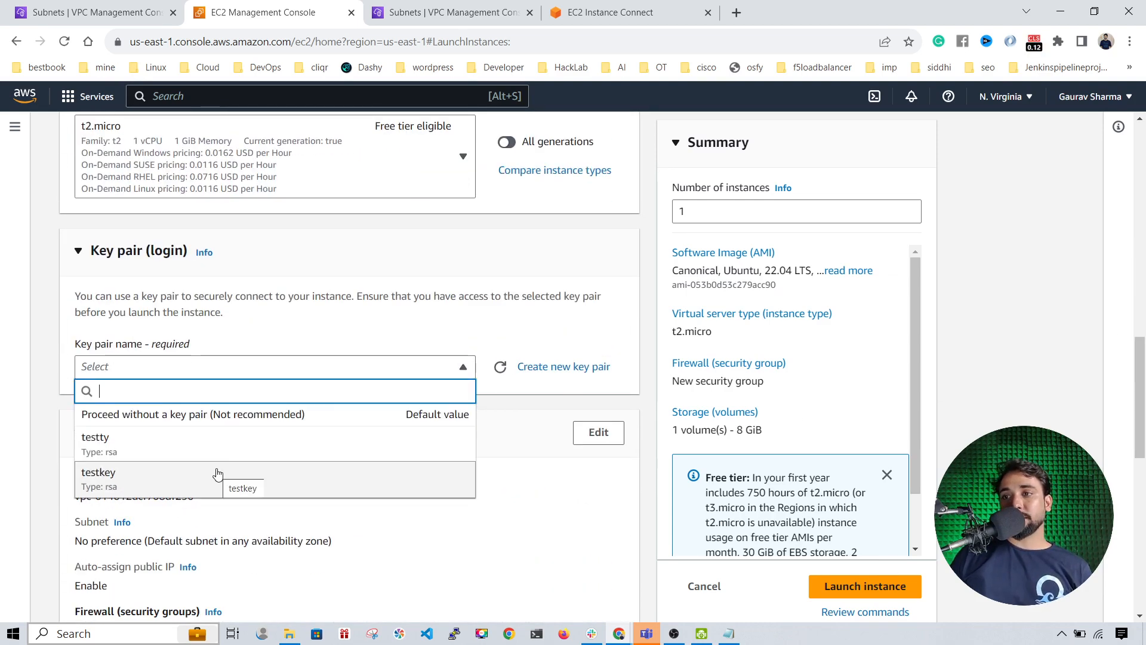
pyautogui.click(217, 473)
# Edit the network settings to place the instance in youtube-vpc, and check its subnet and auto-assign public IP settings.
pyautogui.scroll(-7, 366, 403)
pyautogui.scroll(6, 367, 397)
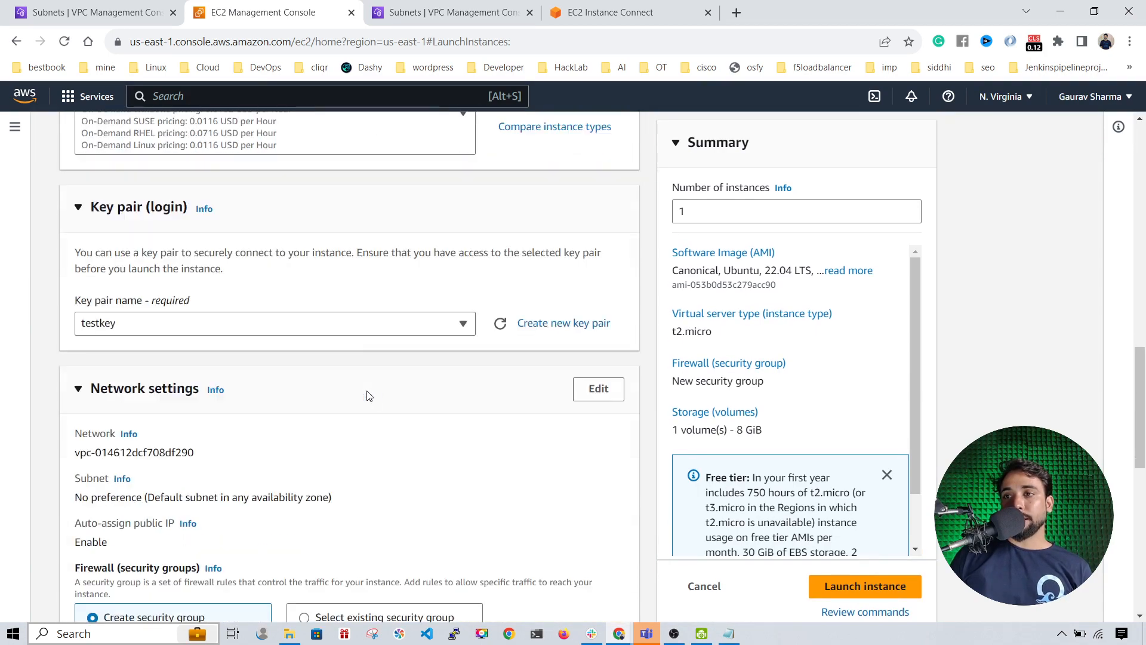
pyautogui.click(599, 389)
pyautogui.click(269, 460)
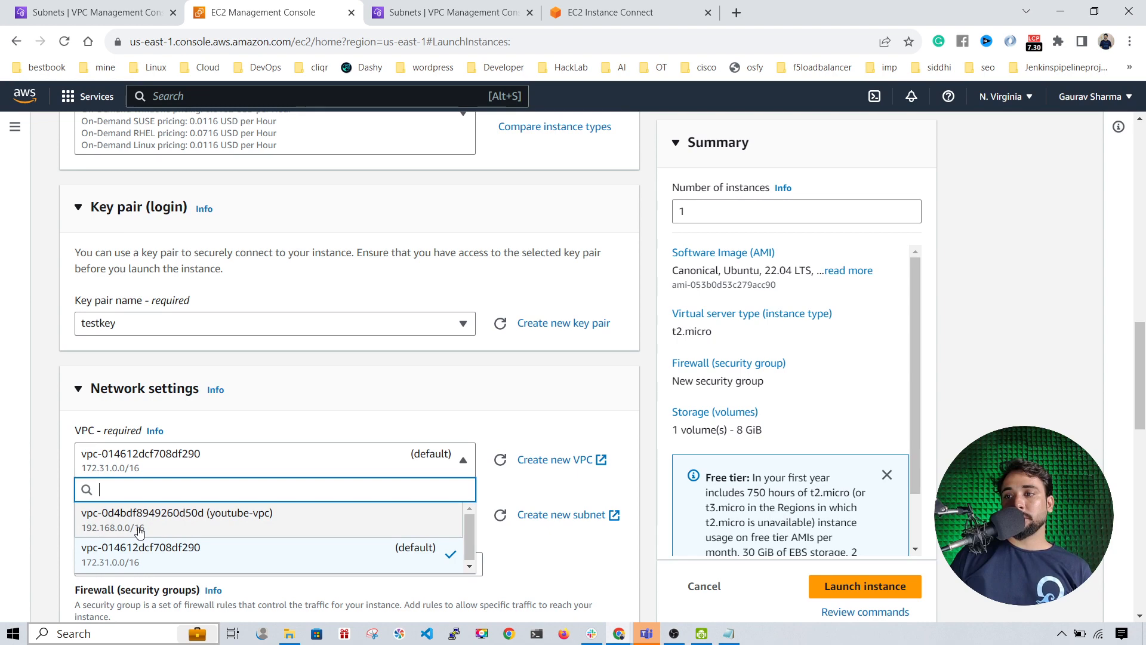
pyautogui.click(139, 530)
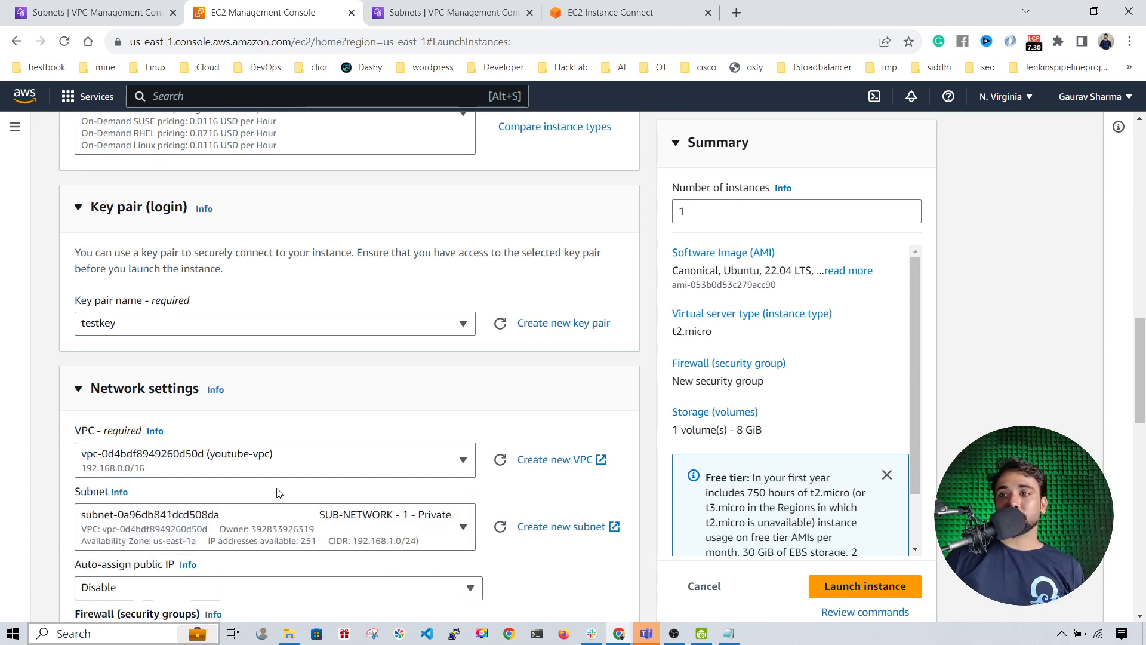
pyautogui.scroll(-3, 279, 477)
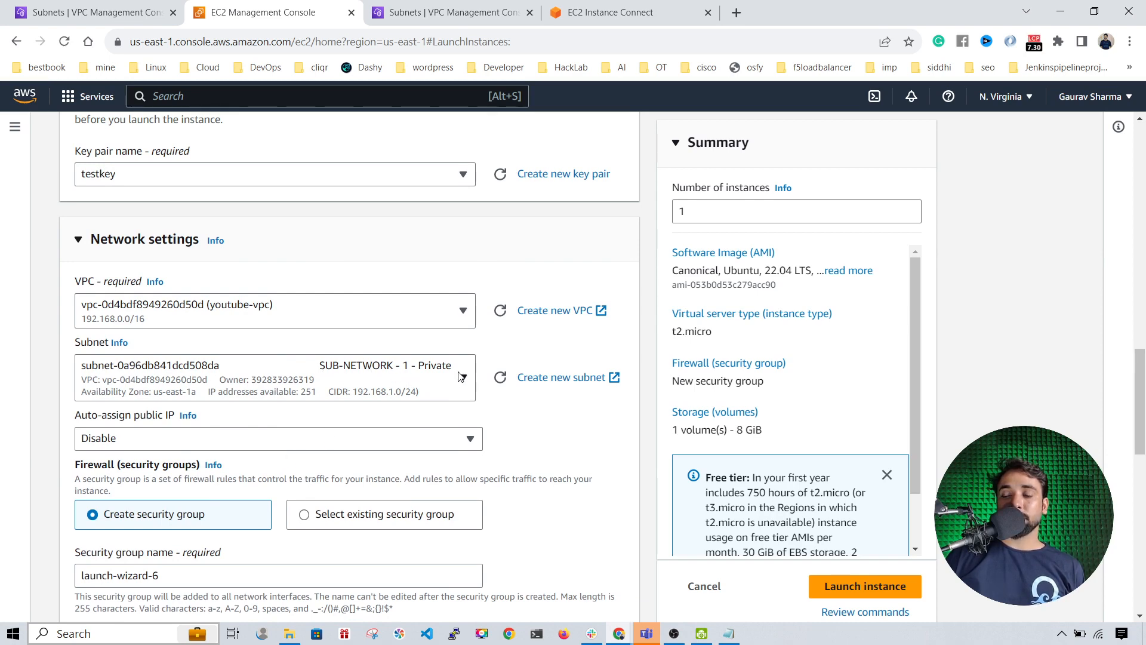
pyautogui.moveTo(74, 416); pyautogui.dragTo(145, 421)
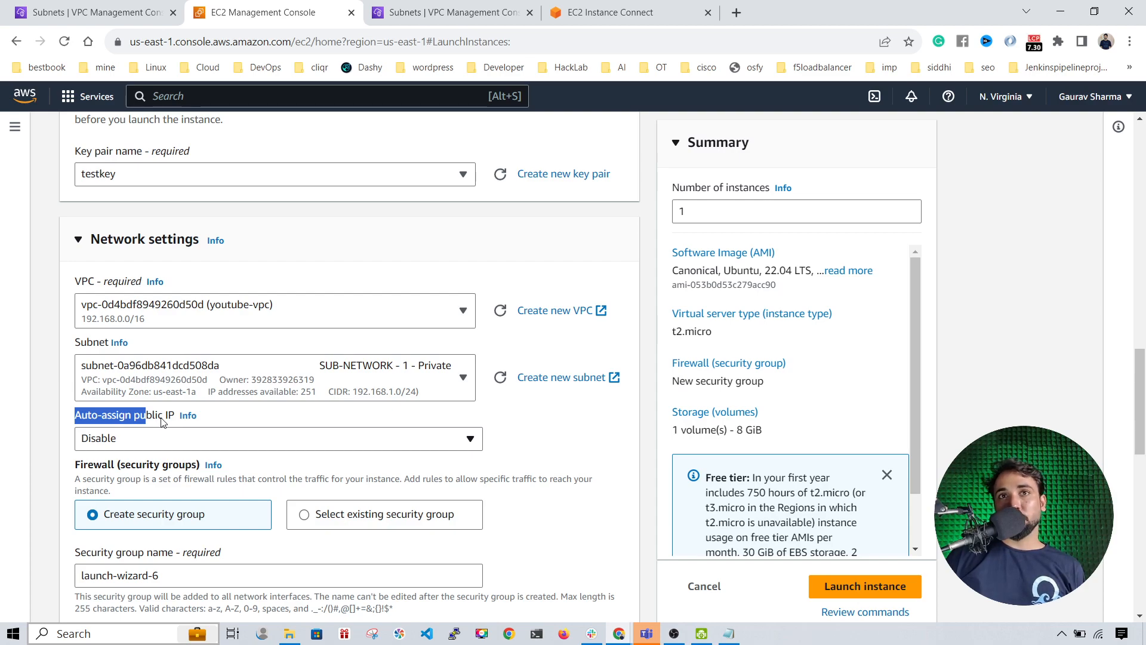
# Add a second inbound security group rule allowing All ICMP - IPv4 traffic from Anywhere.
pyautogui.scroll(-10, 173, 431)
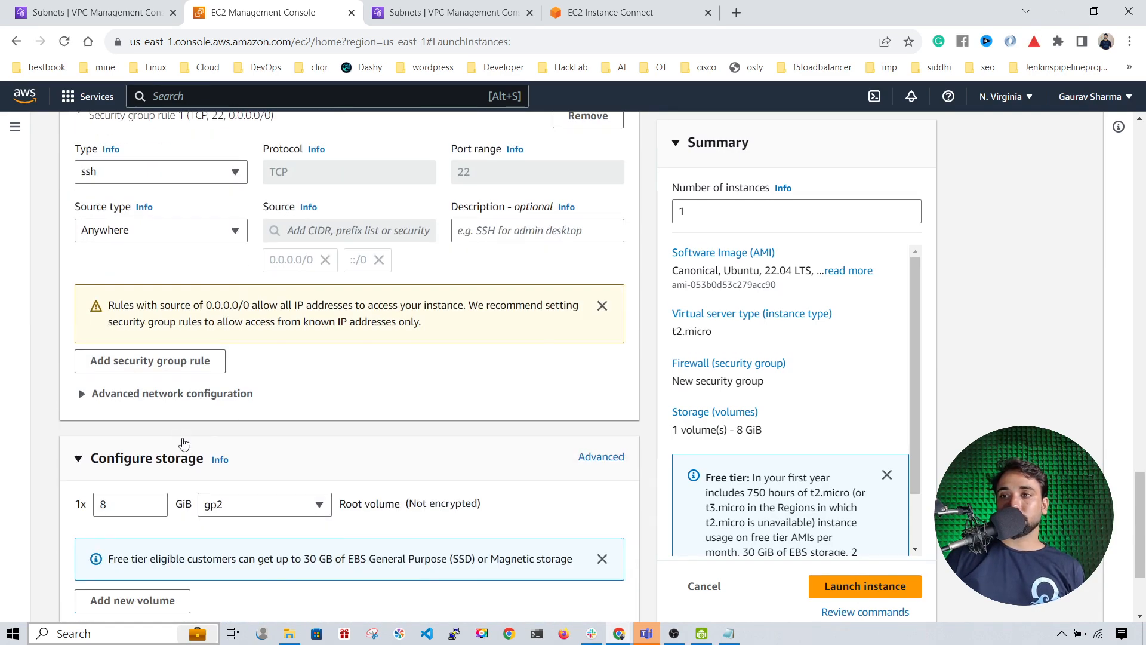
pyautogui.scroll(1, 329, 244)
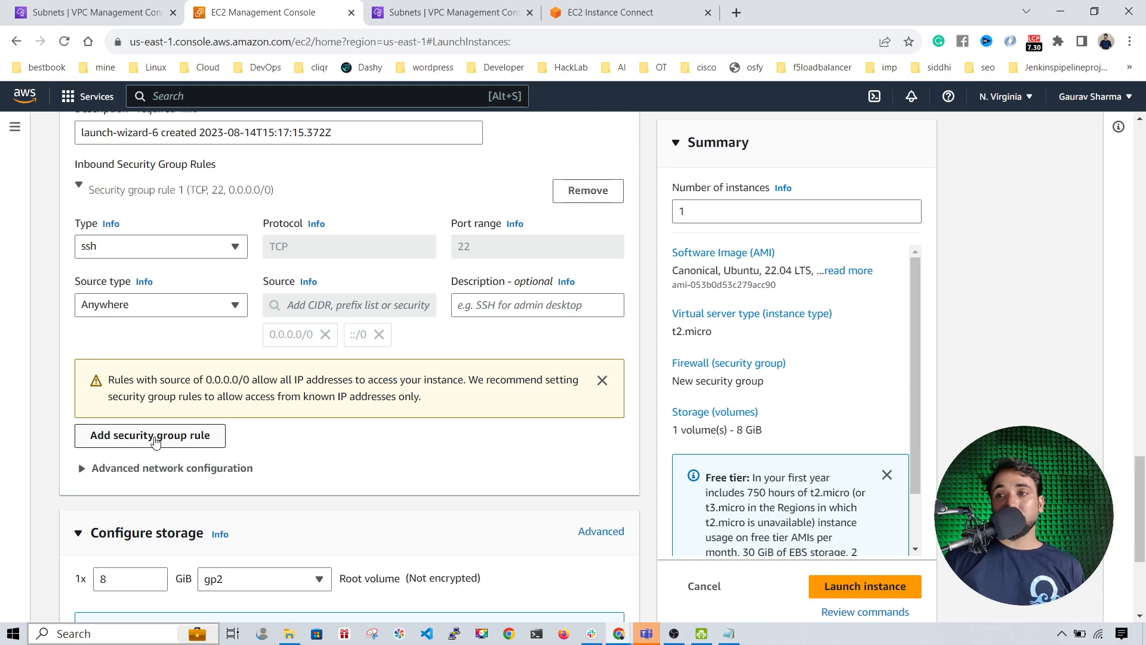
pyautogui.click(152, 440)
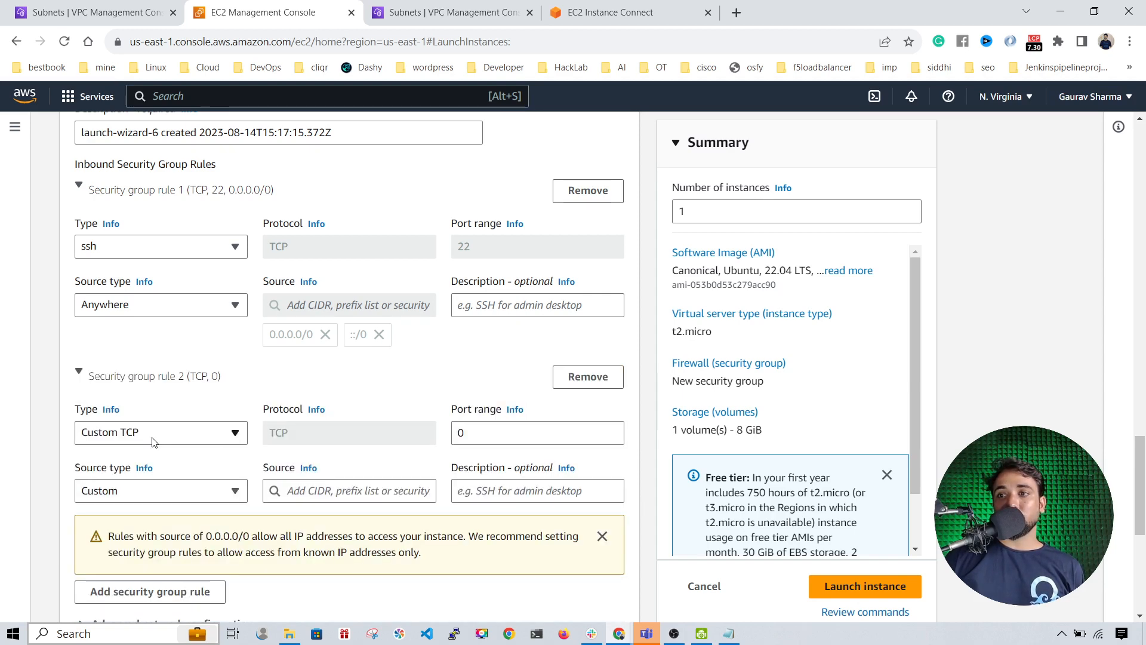
pyautogui.click(132, 435)
pyautogui.scroll(-5, 149, 358)
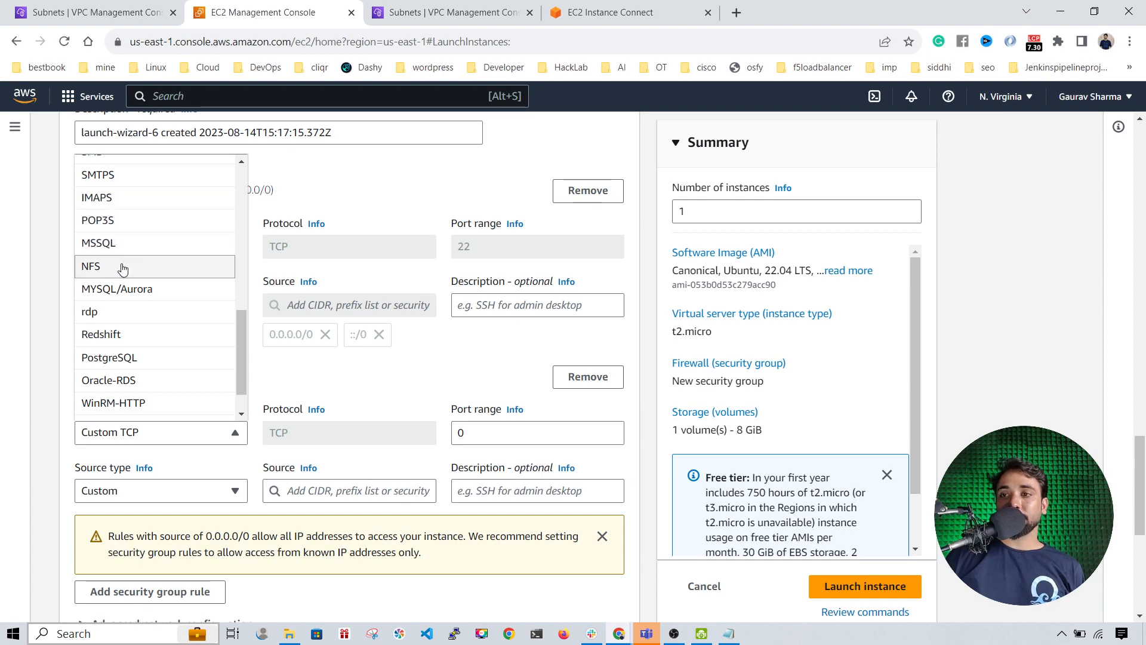
pyautogui.scroll(5, 119, 263)
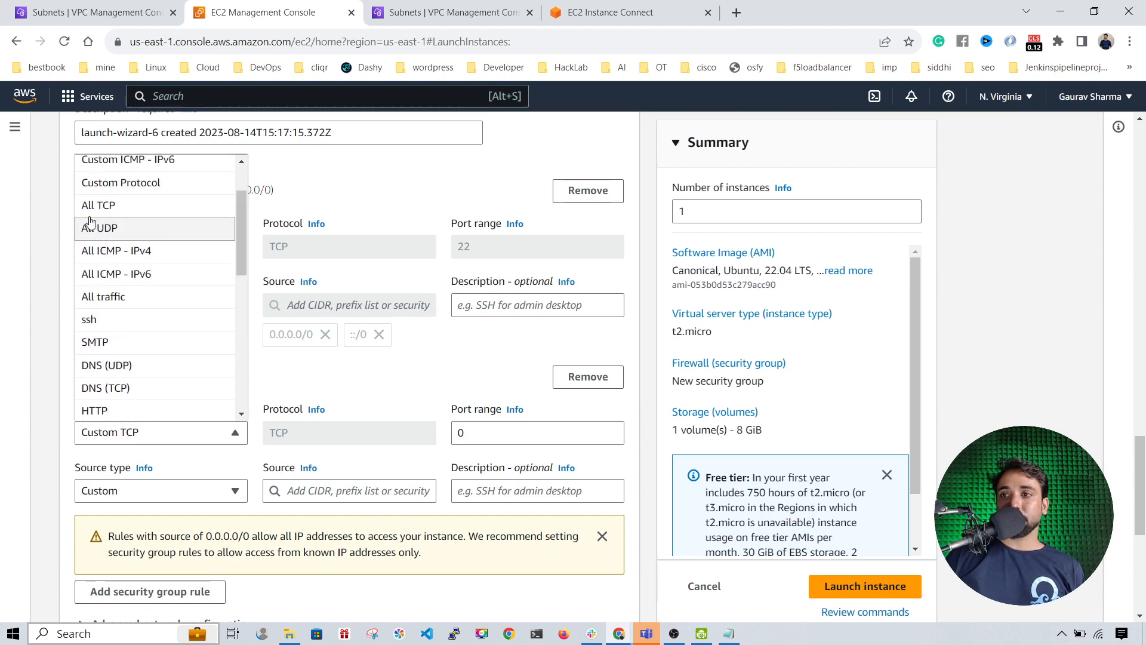
pyautogui.click(92, 261)
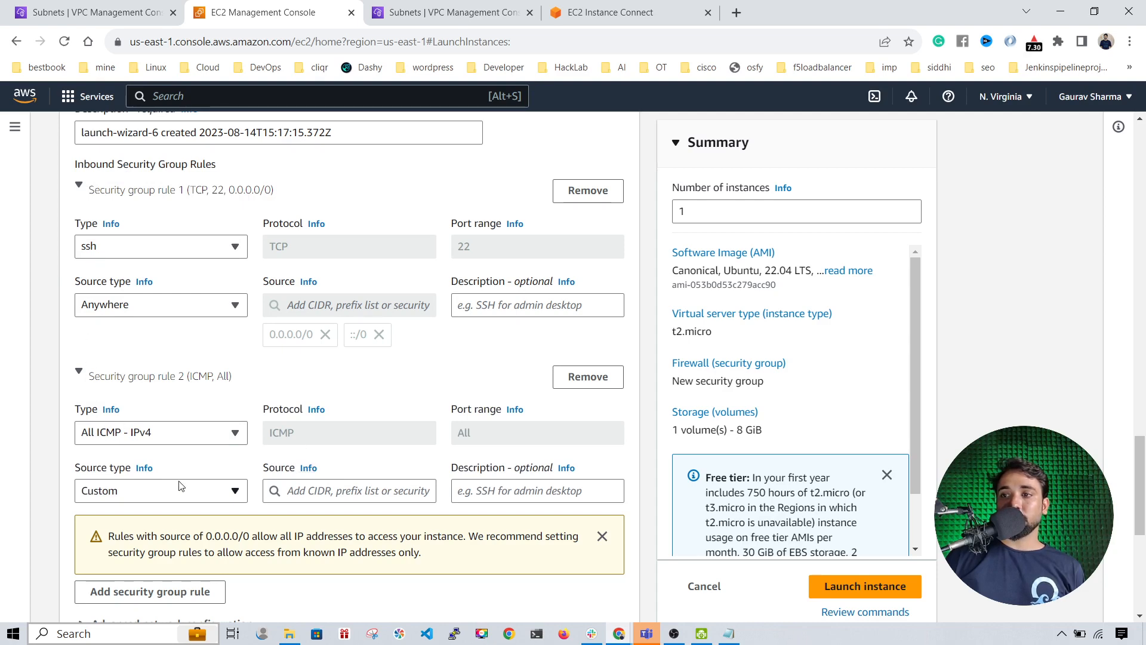
pyautogui.click(230, 491)
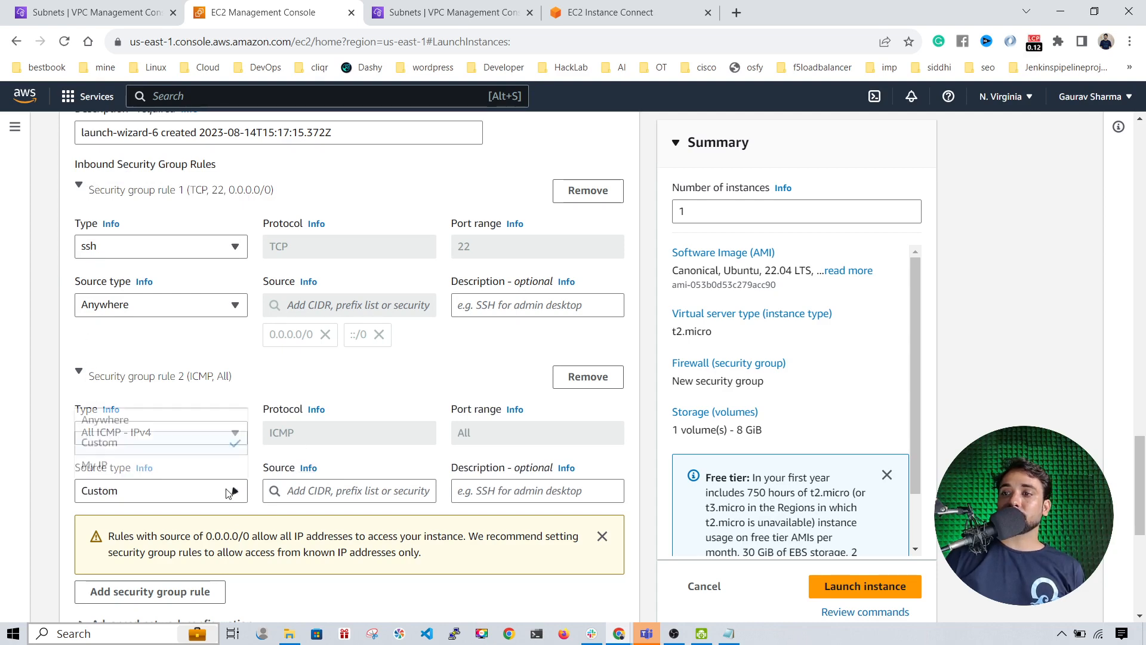
pyautogui.click(101, 420)
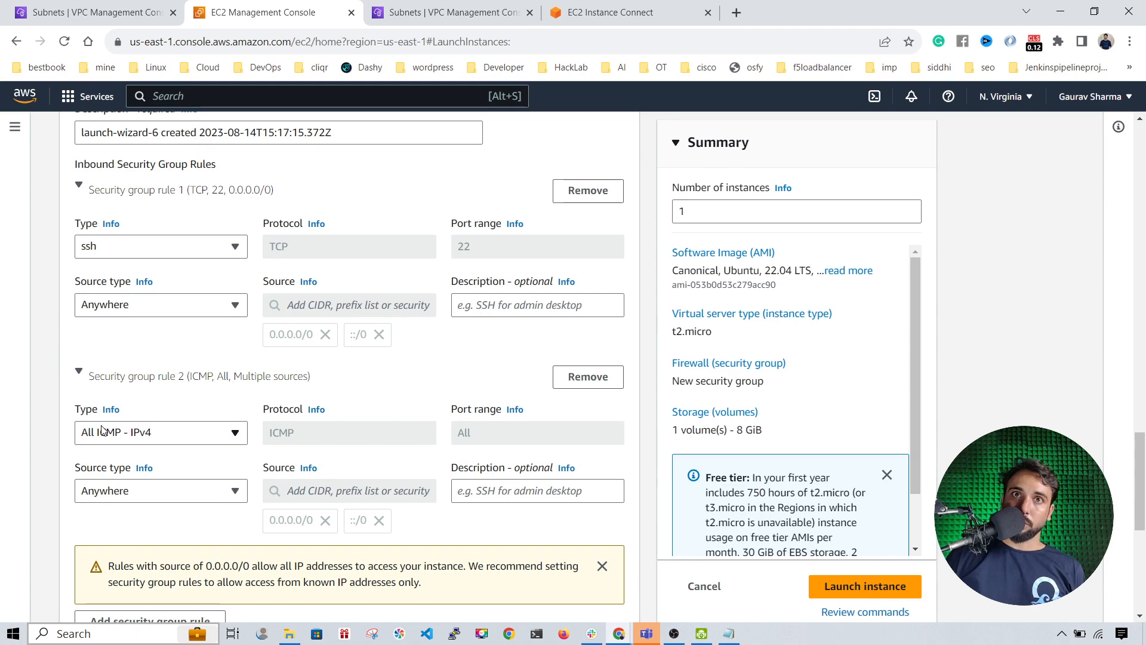
# Launch my-private-instance and return to the list of instances.
pyautogui.click(316, 376)
pyautogui.click(283, 382)
pyautogui.scroll(-6, 287, 385)
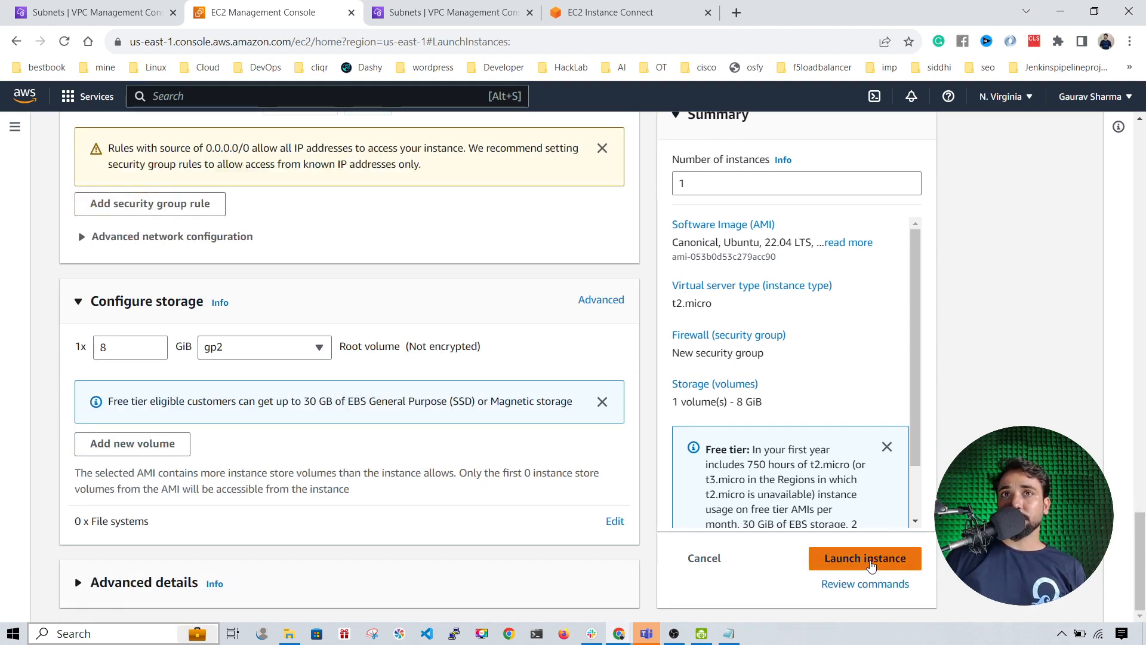
pyautogui.click(871, 564)
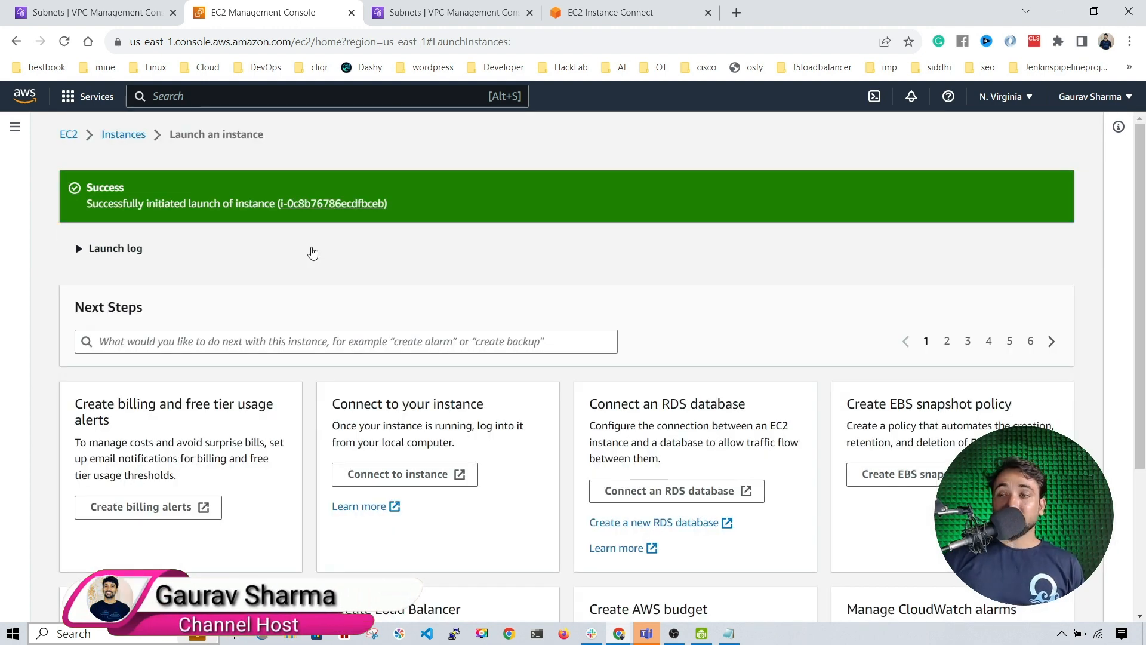
pyautogui.click(118, 137)
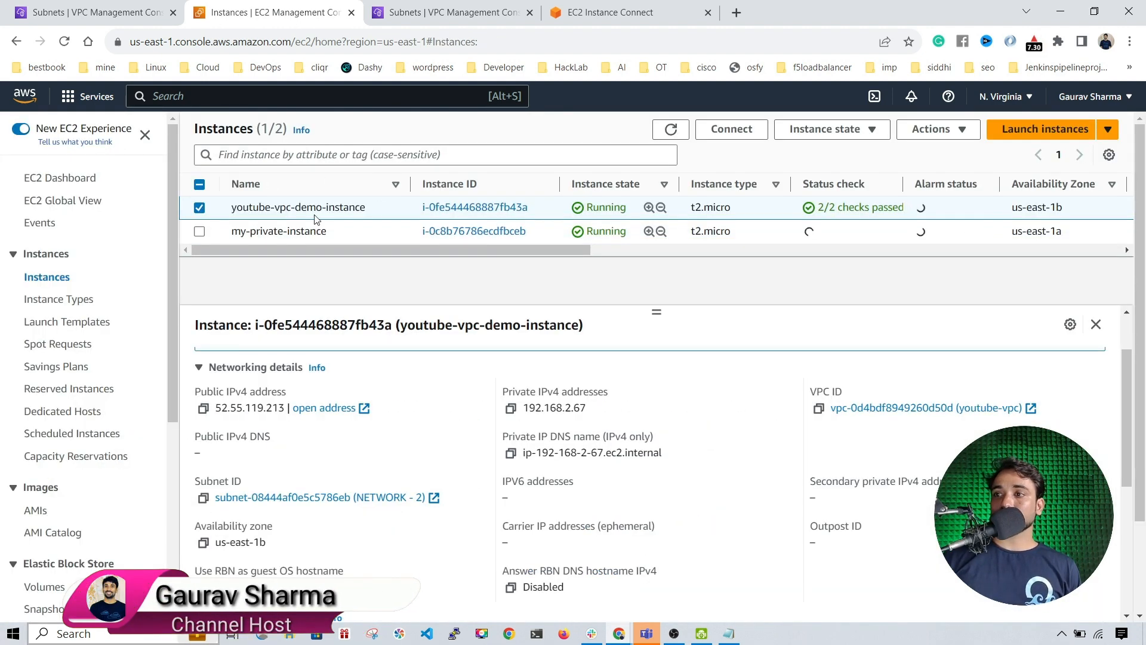
# Review the networking details and EC2 Instance Connect options of my-private-instance, then cancel the connection.
pyautogui.click(270, 233)
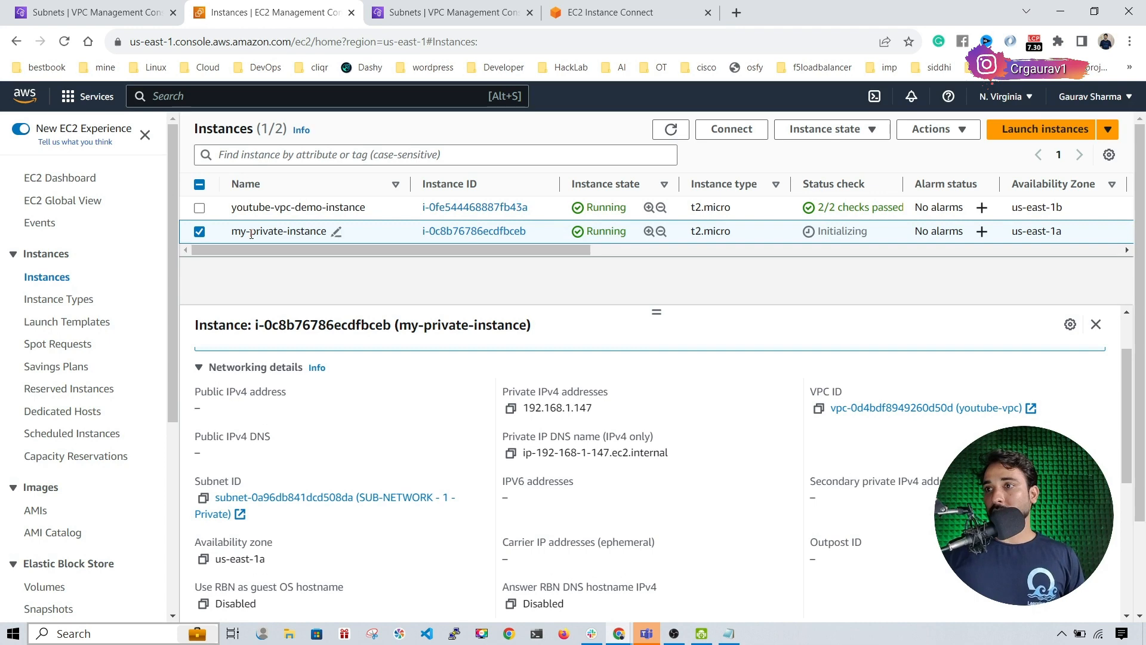
pyautogui.click(731, 129)
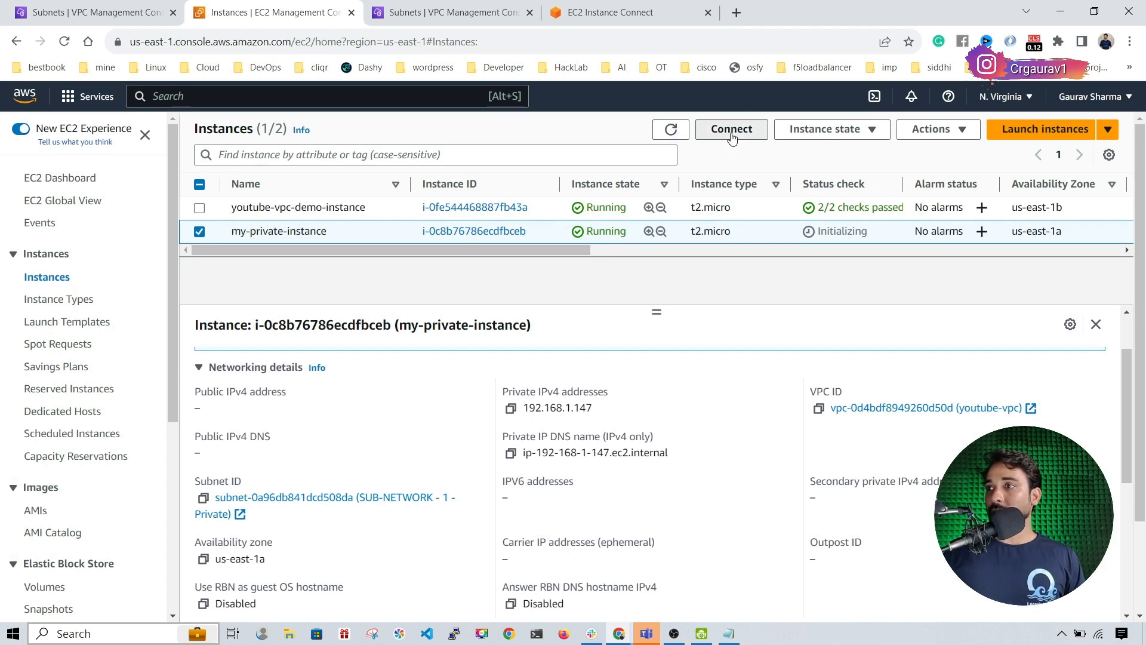
pyautogui.scroll(-2, 381, 369)
pyautogui.scroll(2, 380, 369)
pyautogui.scroll(-2, 381, 369)
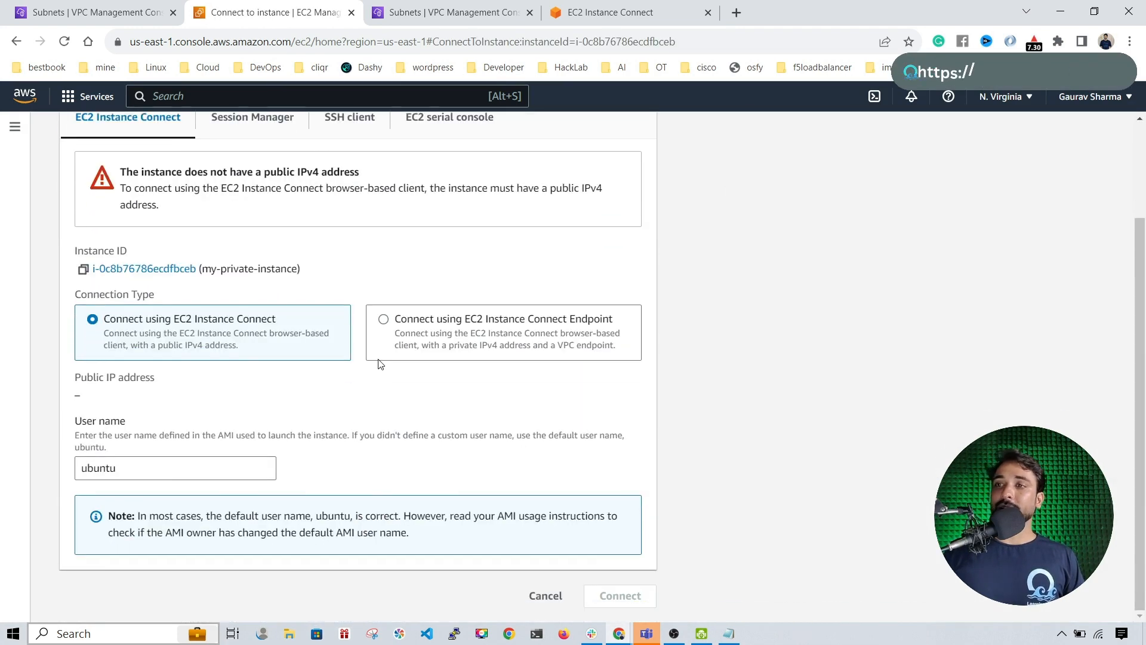
pyautogui.click(548, 596)
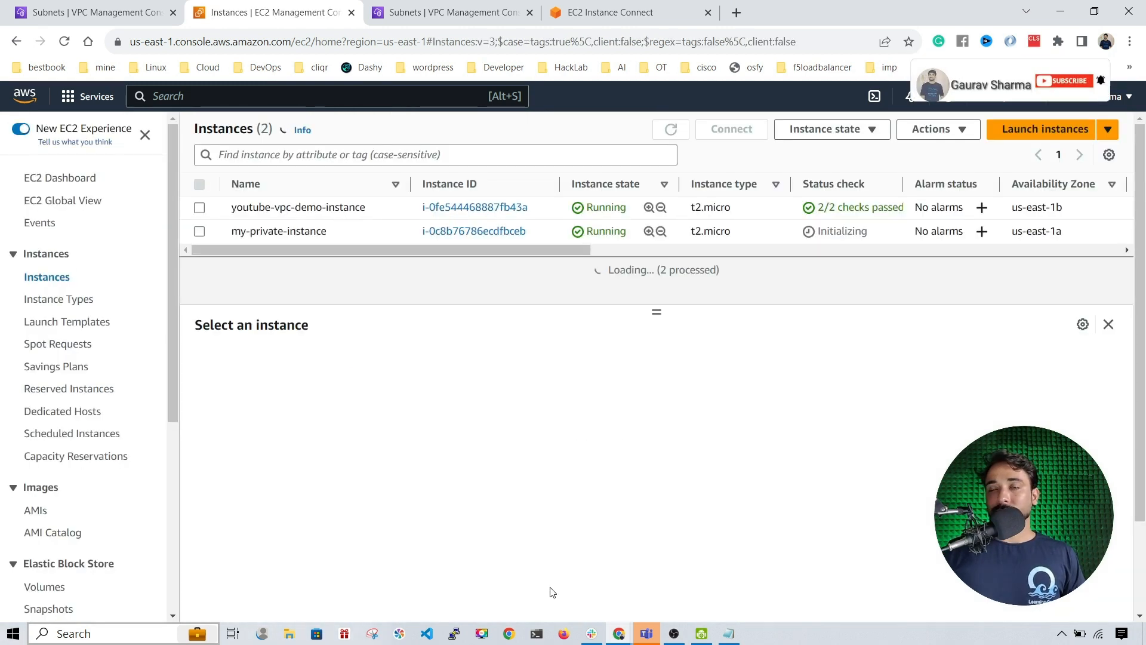
# In the open terminal session of youtube-vpc-demo-instance, ping the private instance at 192.168.1.147 and inspect the replies.
pyautogui.click(296, 209)
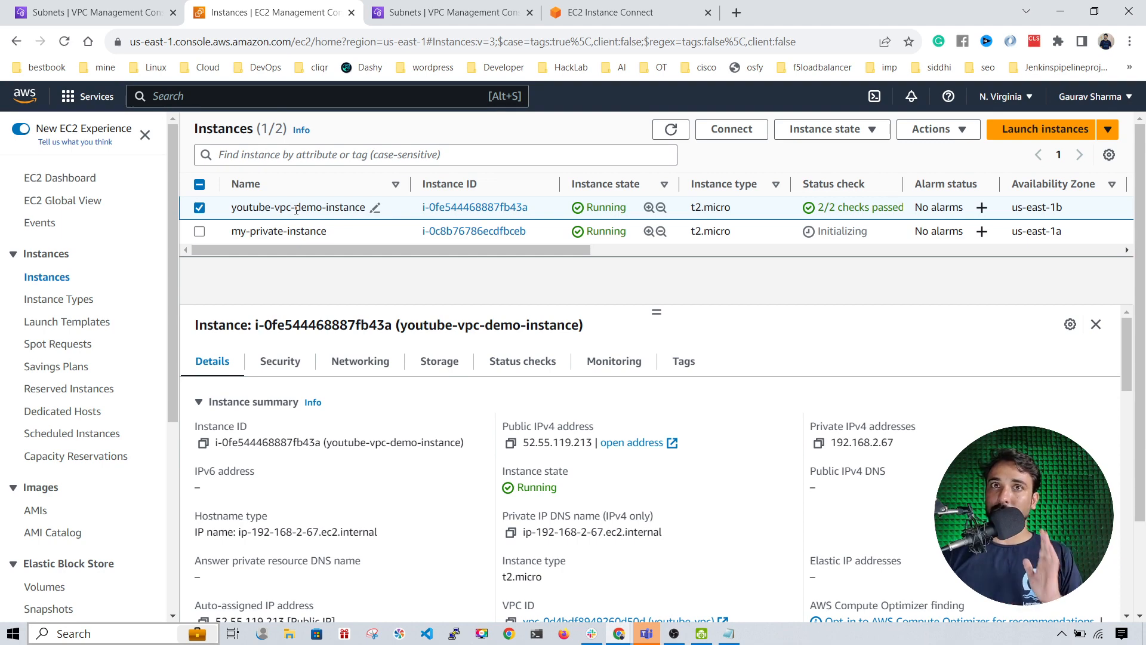
pyautogui.click(732, 129)
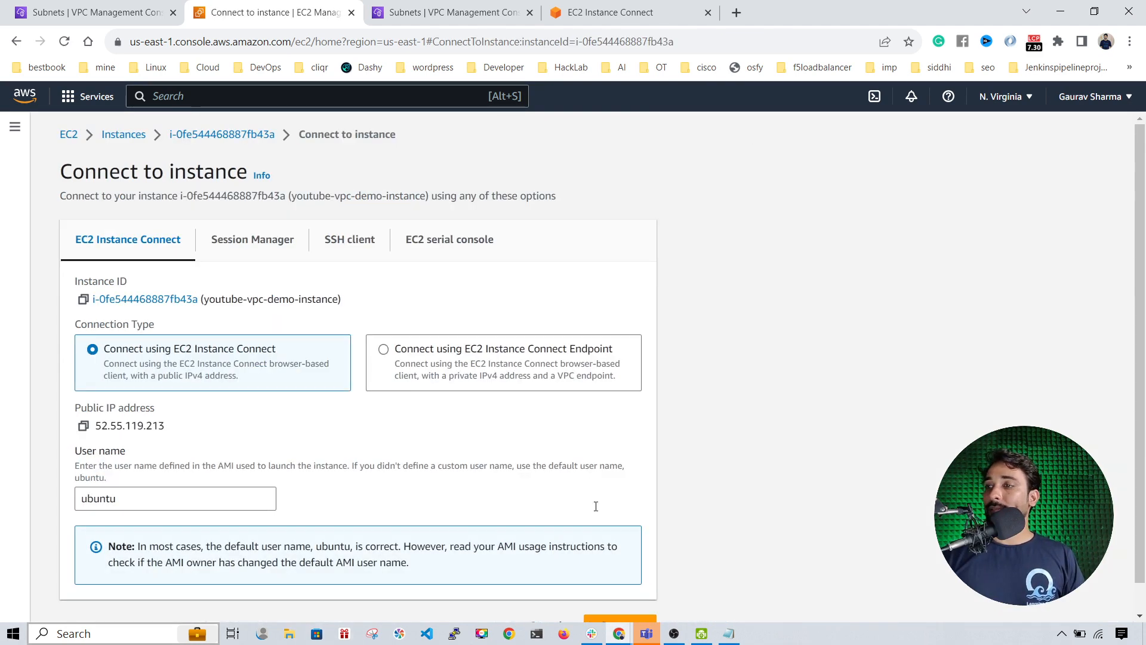
pyautogui.click(615, 11)
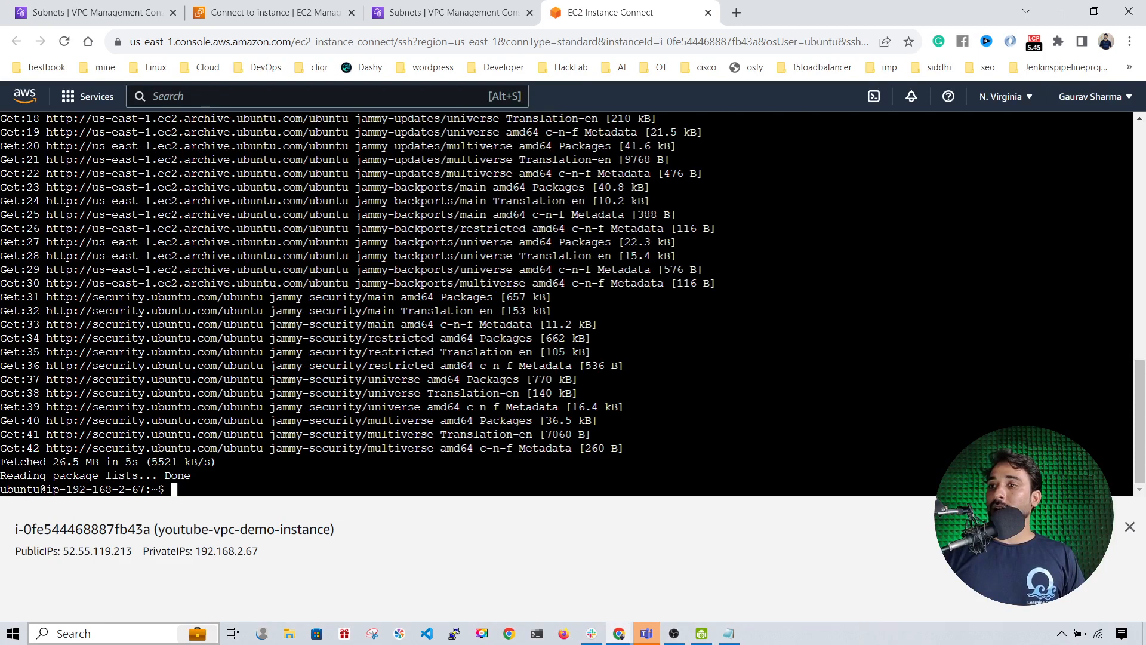
pyautogui.write('ping')
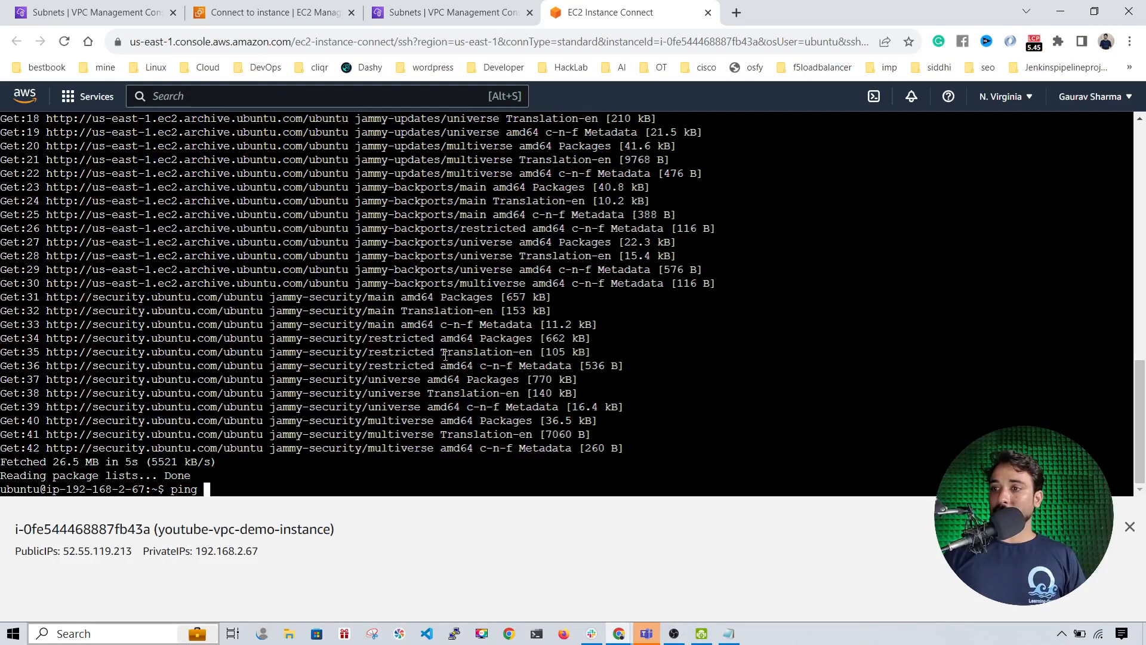
pyautogui.rightClick(446, 355)
pyautogui.click(485, 471)
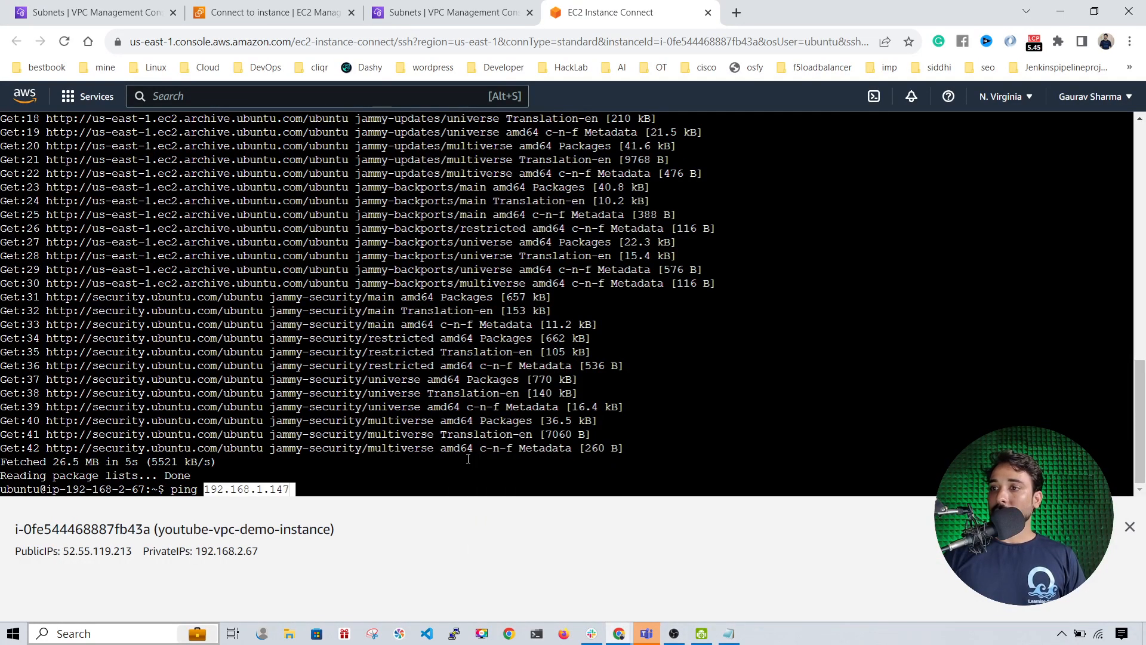
pyautogui.press('Return')
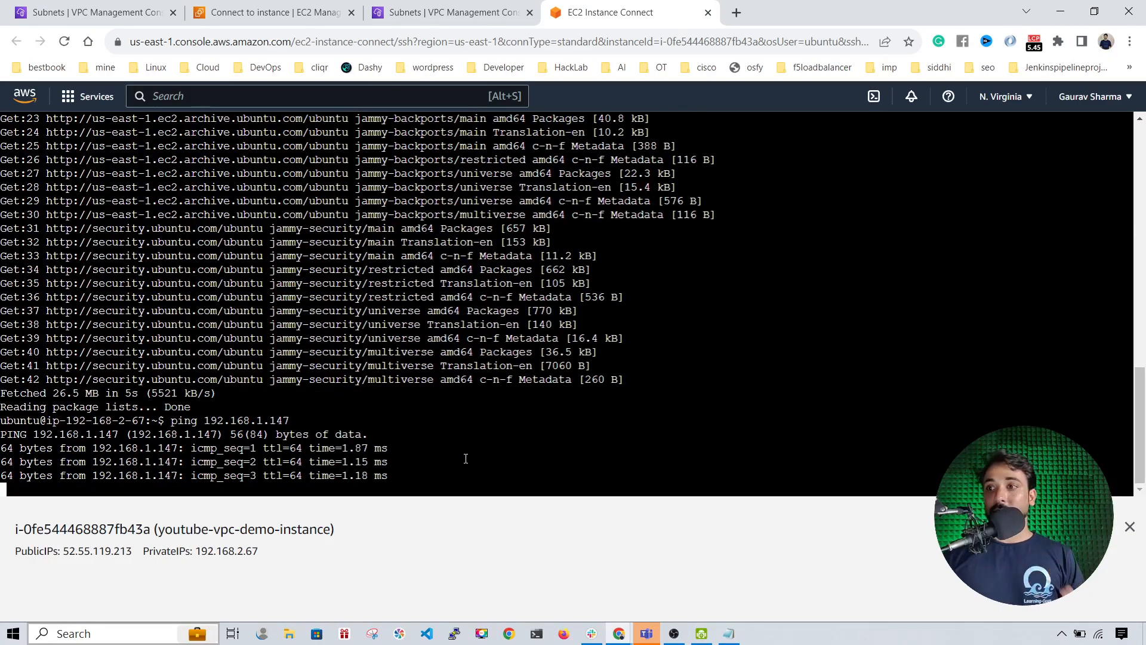
pyautogui.moveTo(422, 464); pyautogui.dragTo(85, 446)
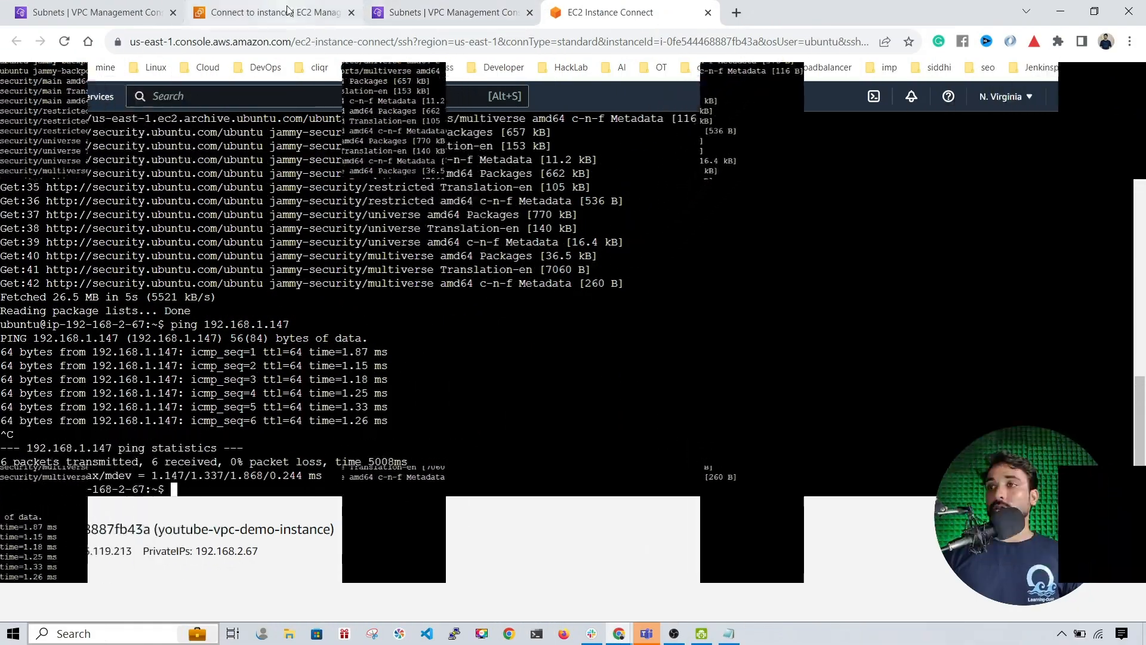
# Return to the list of instances and open the details of my-private-instance.
pyautogui.click(290, 11)
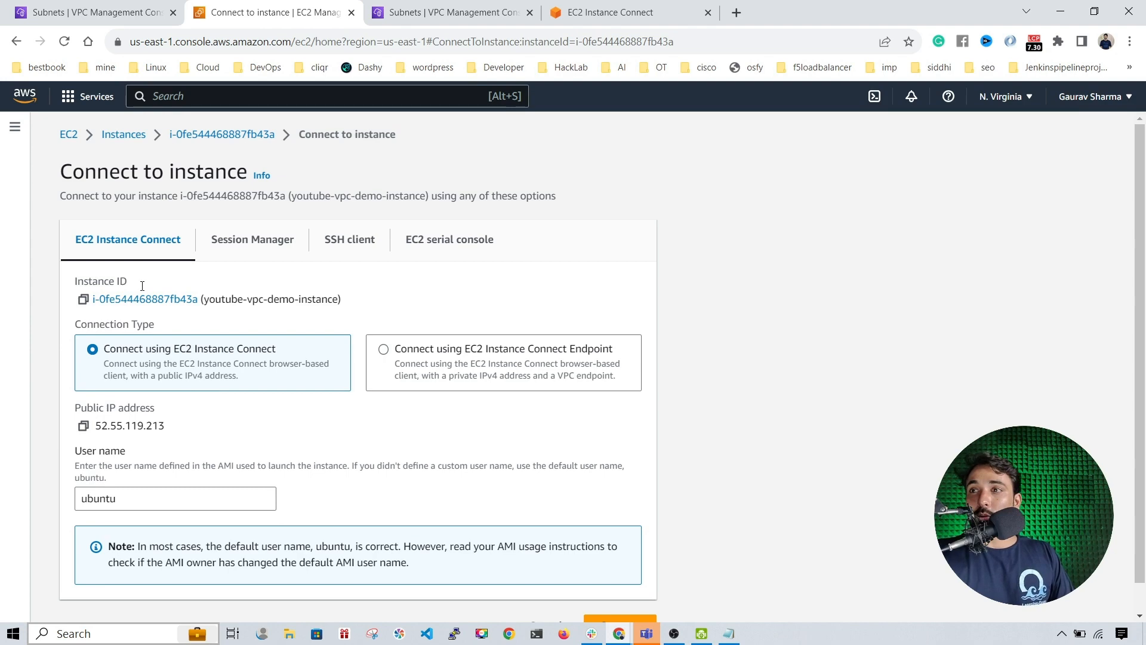
pyautogui.click(123, 134)
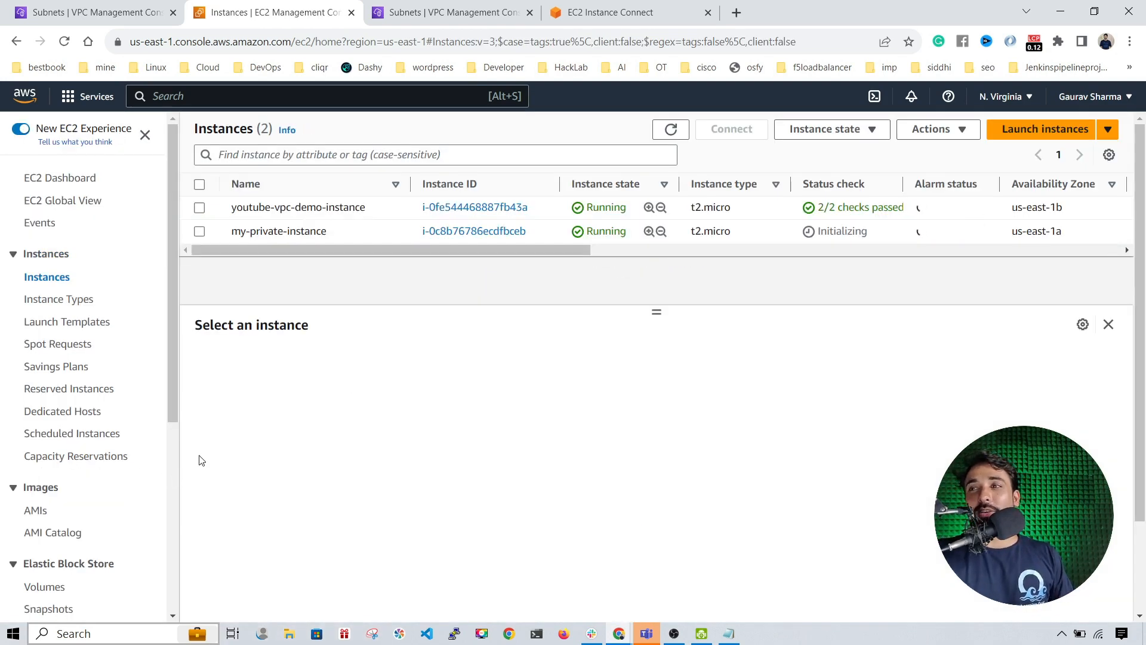
pyautogui.click(273, 229)
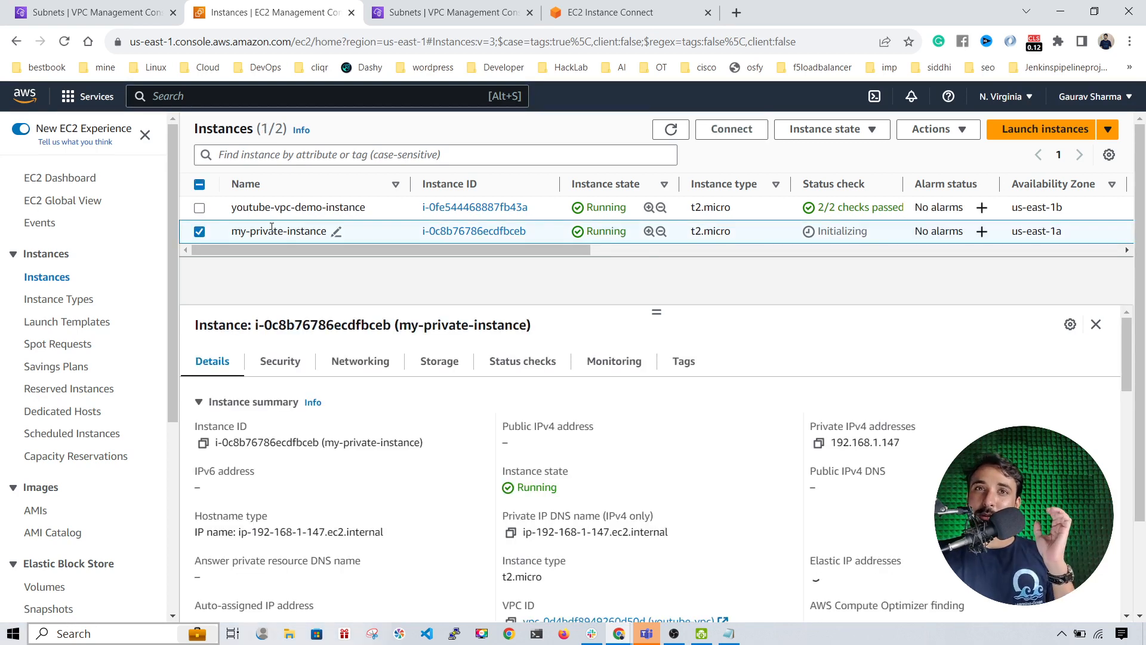